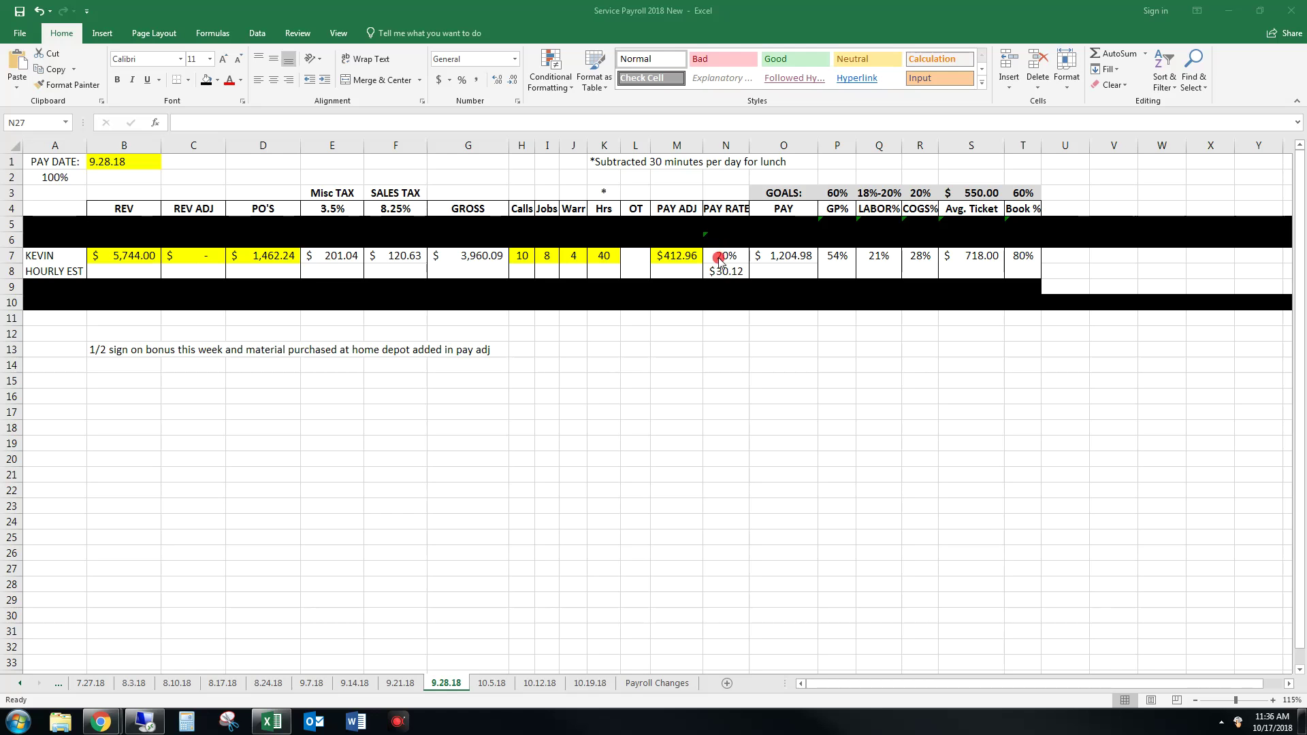
- Examine the formulas behind the pay amount in O7 and the gross amount in G7
click(720, 259)
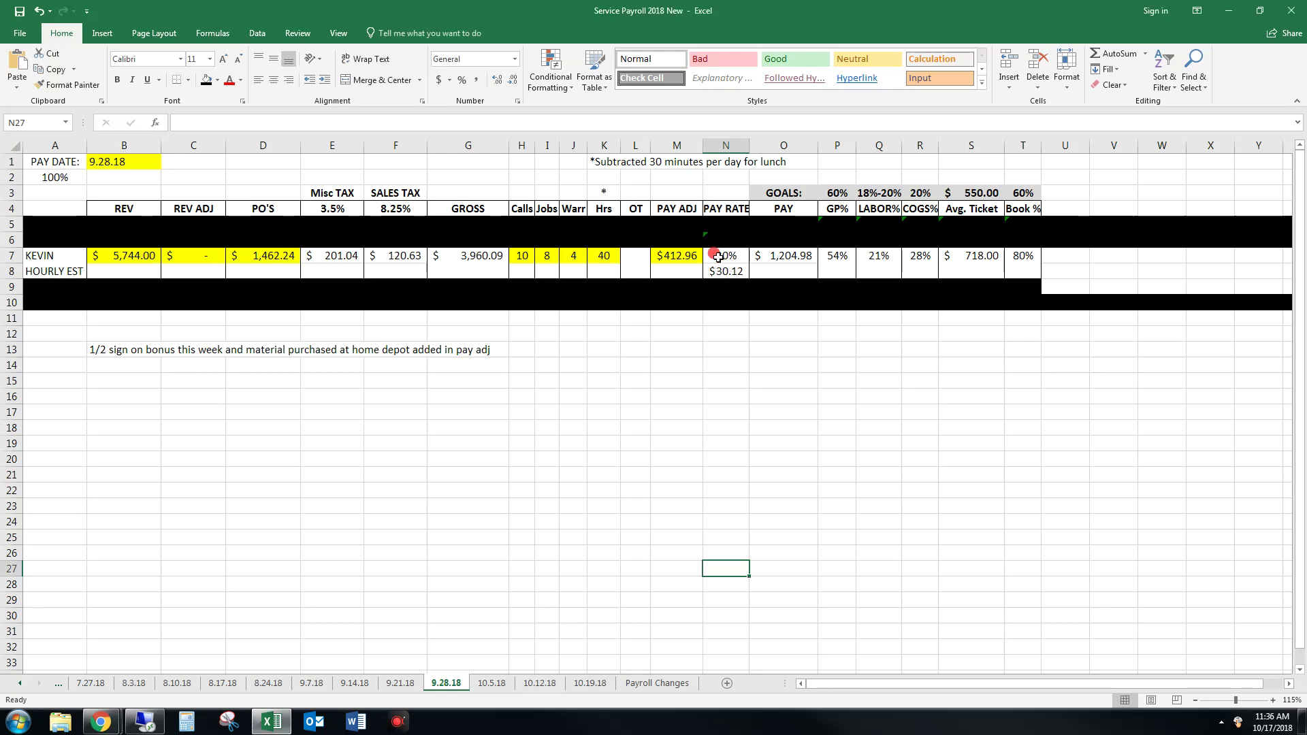
click(800, 258)
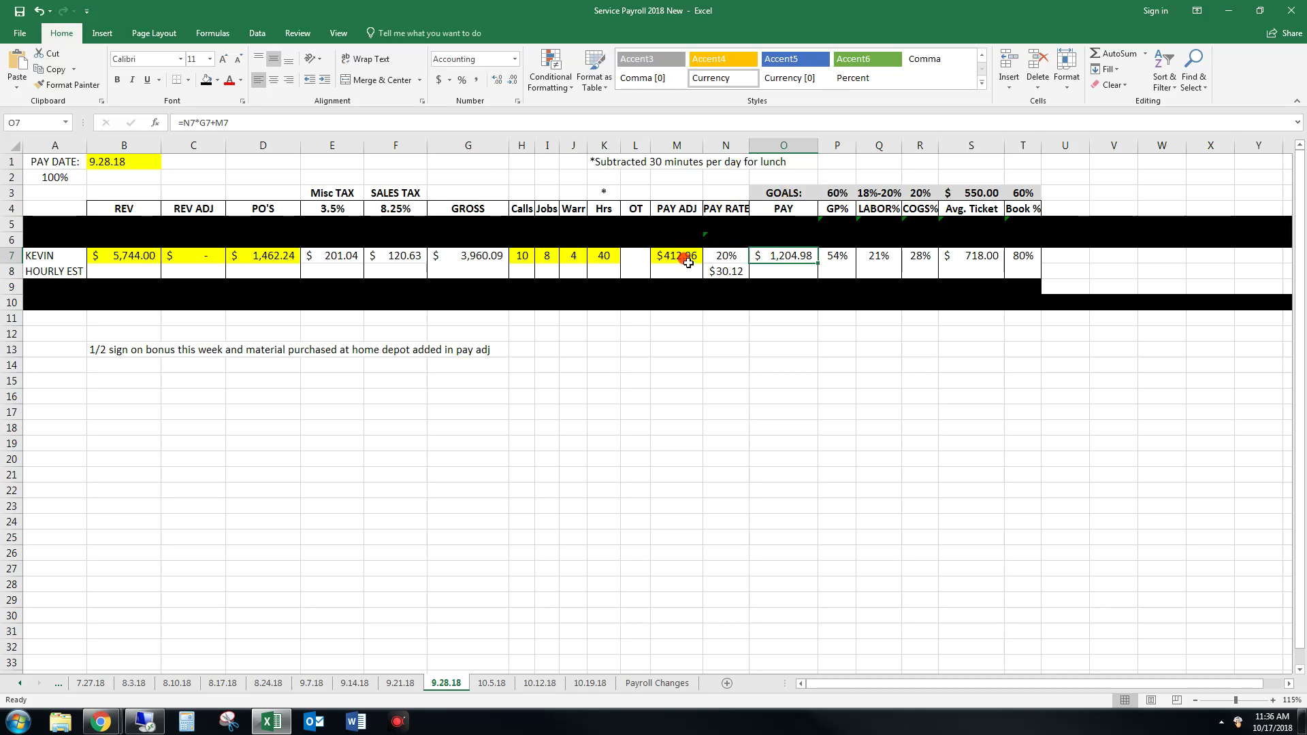
double_click(470, 257)
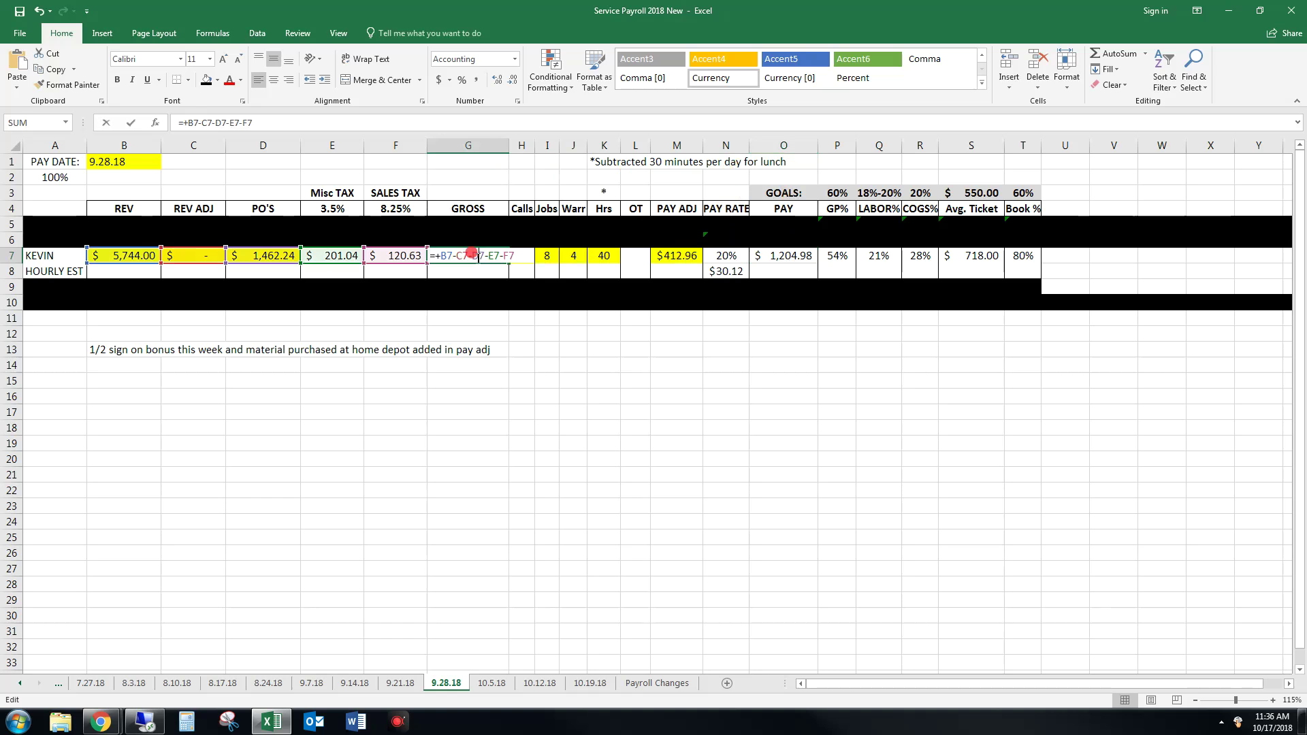
click(497, 382)
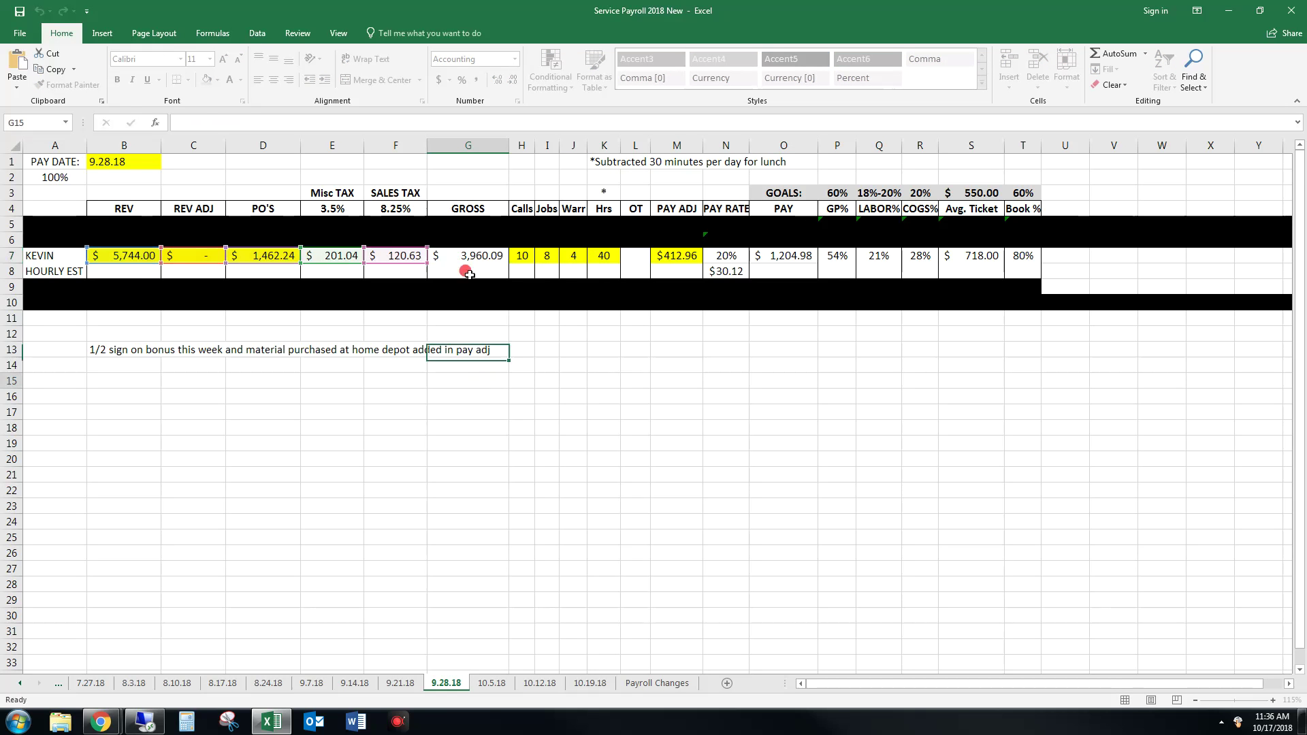
click(466, 256)
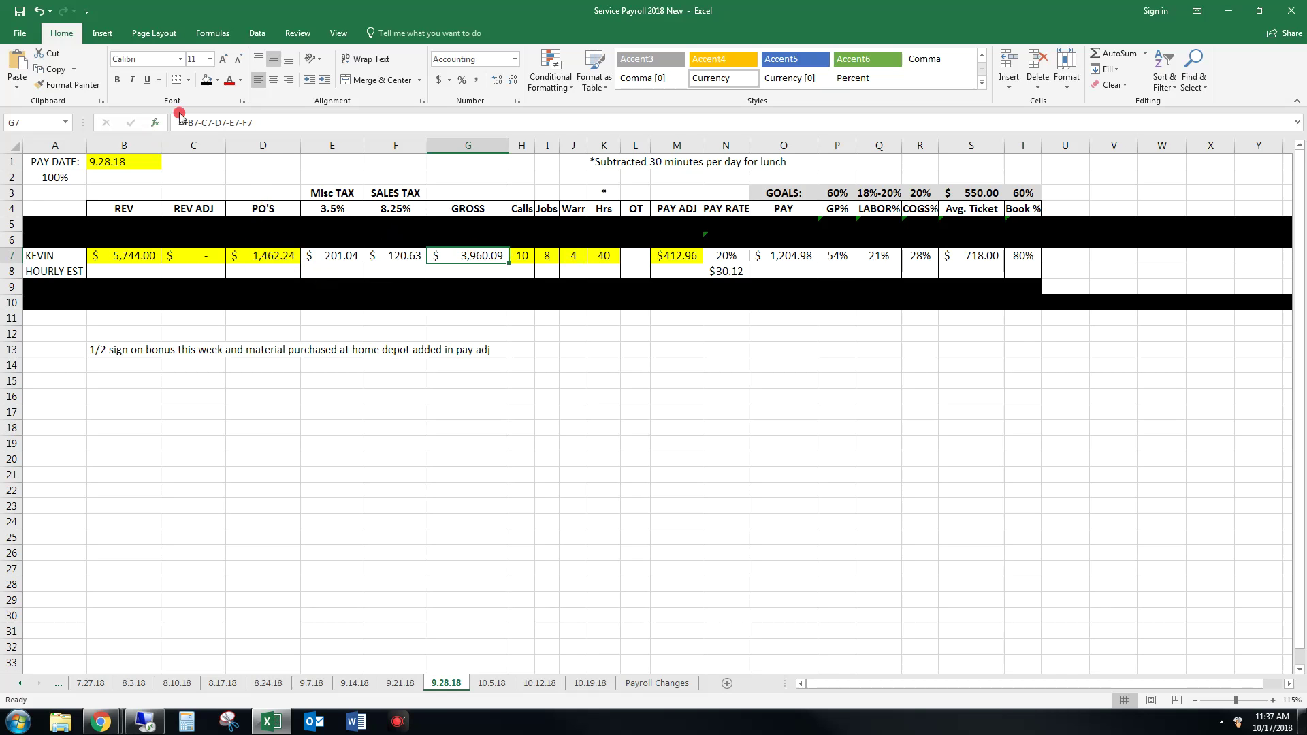
- Try removing the E7 and F7 tax deductions from the gross formula in G7, and undo that change
click(226, 122)
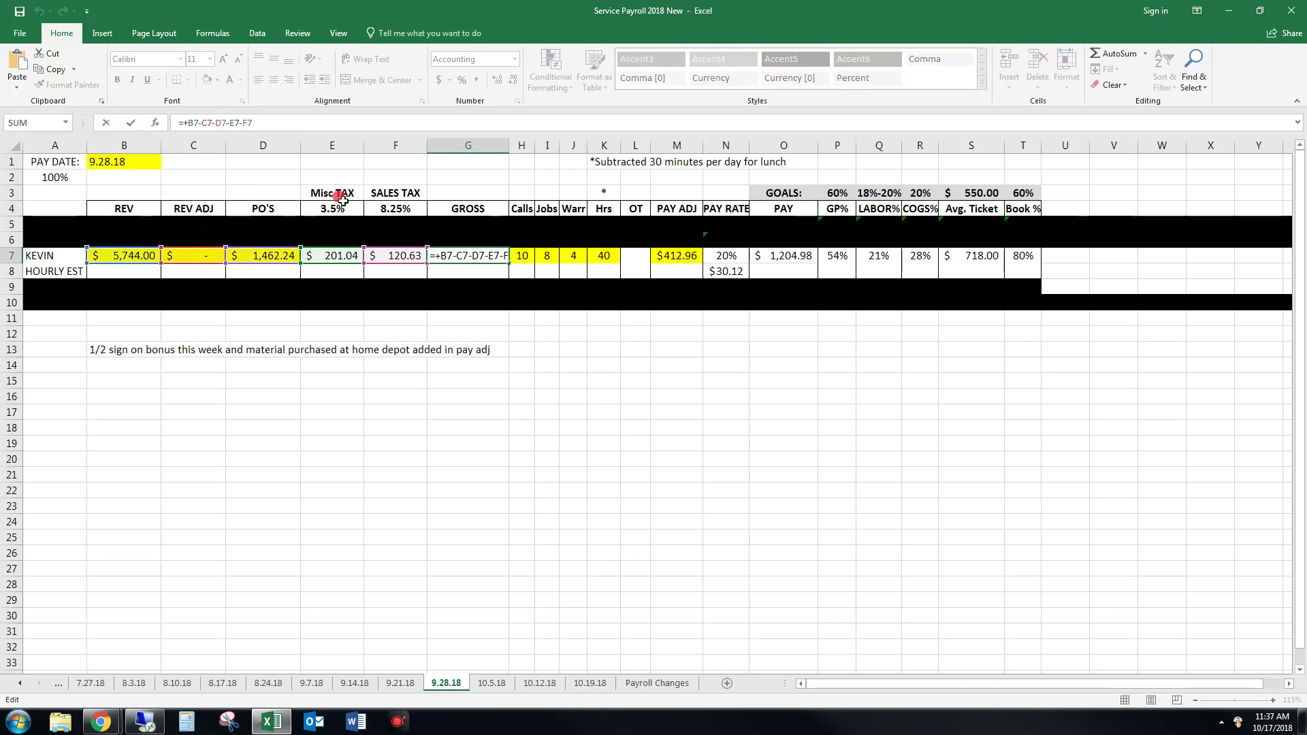
click(238, 123)
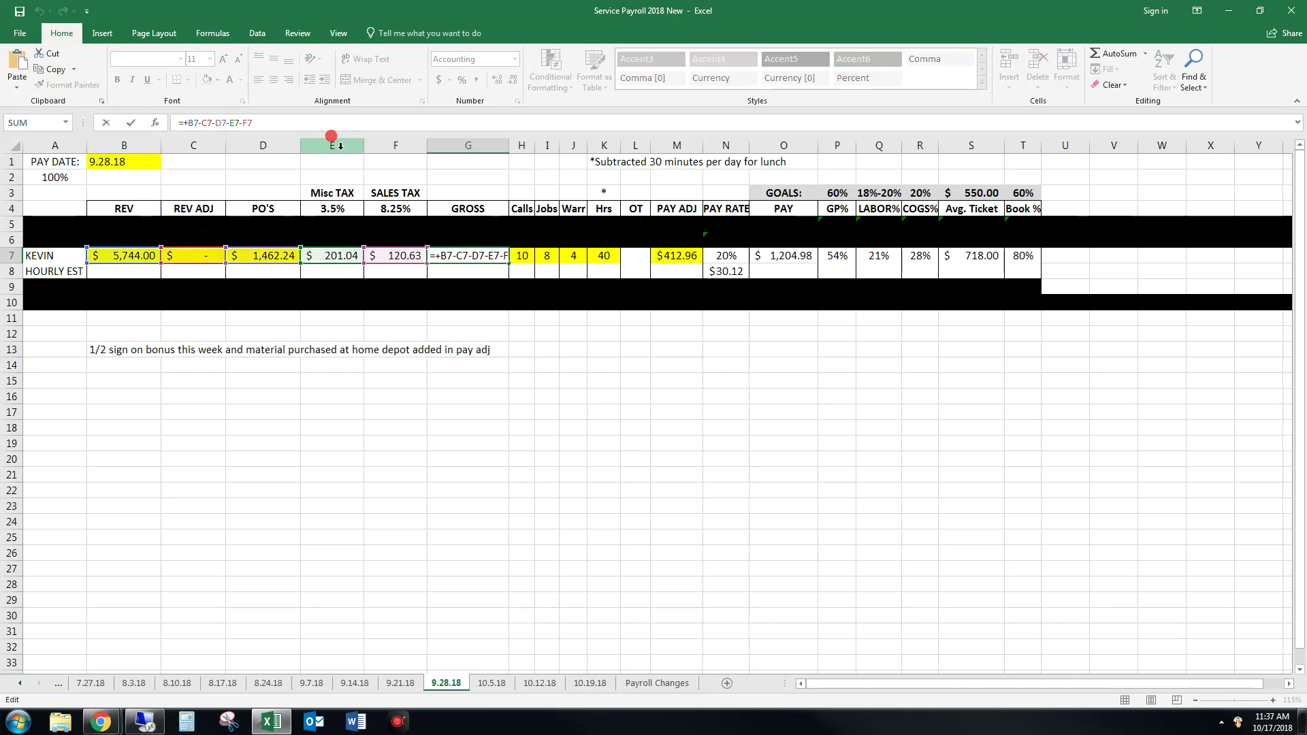
key(BackSpace)
key(BackSpace)
key(BackSpace)
key(BackSpace)
key(BackSpace)
key(BackSpace)
key(Return)
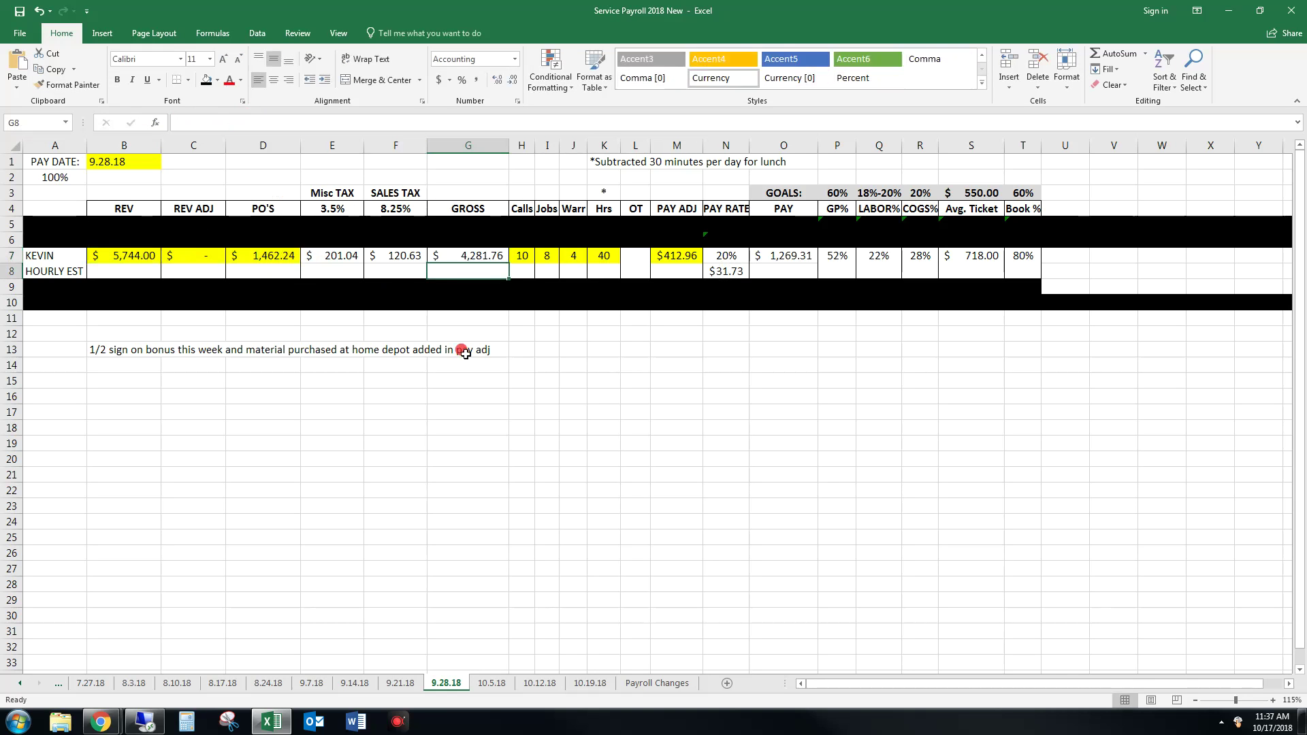
click(562, 378)
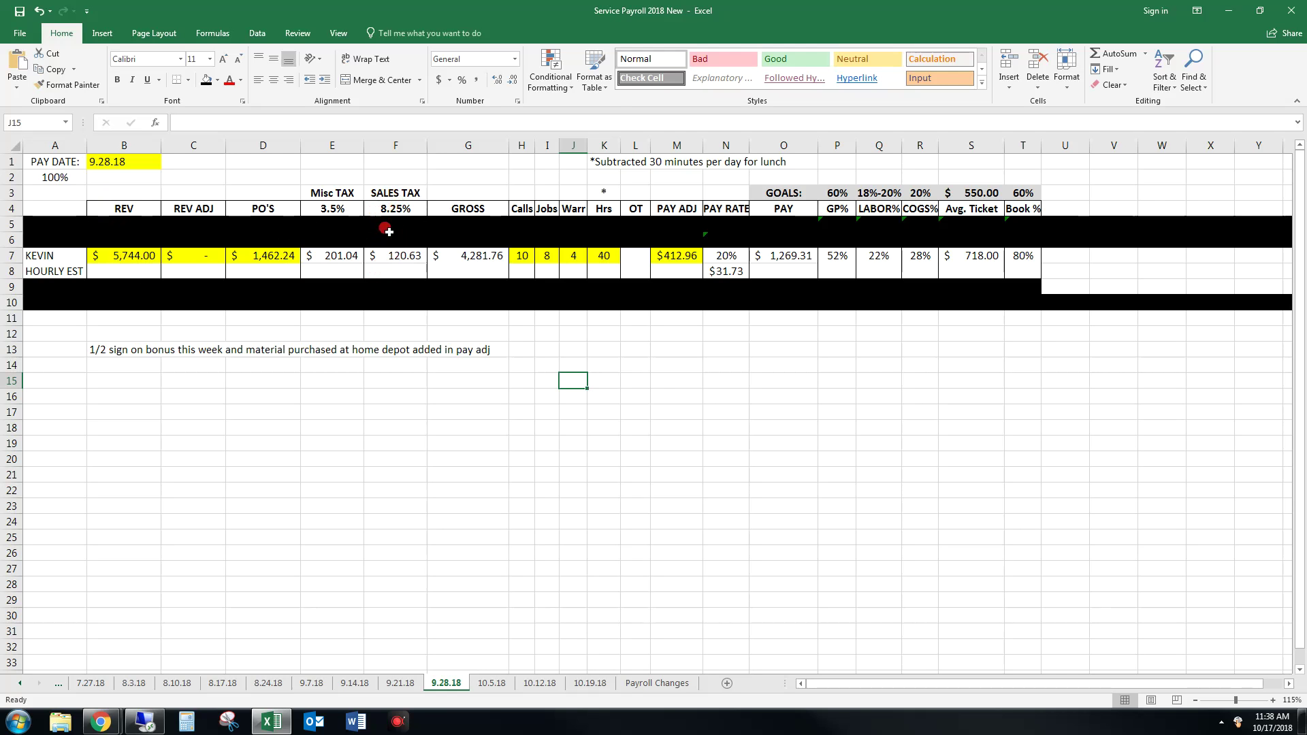
key(ctrl+z)
click(635, 396)
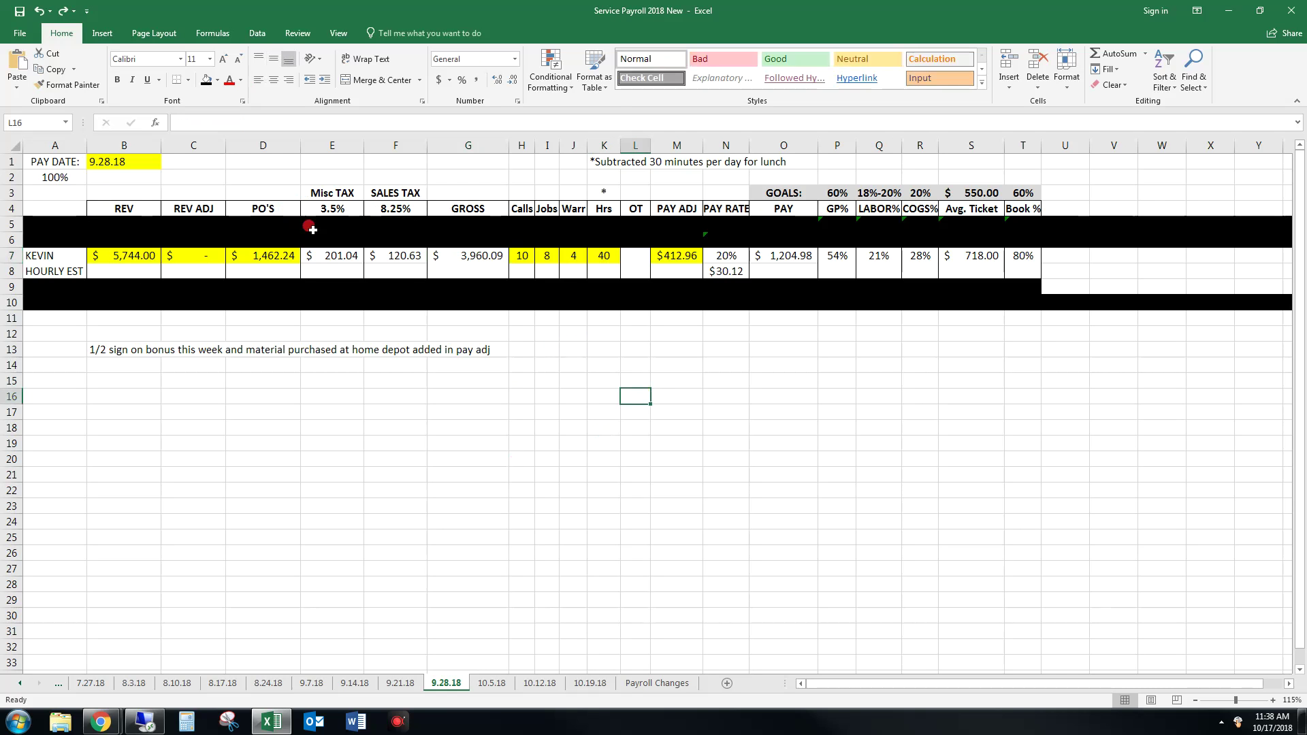
- In row 7, set the revenue to 8250, the revenue adjustment to 125 and the PO's amount to 2750
click(116, 257)
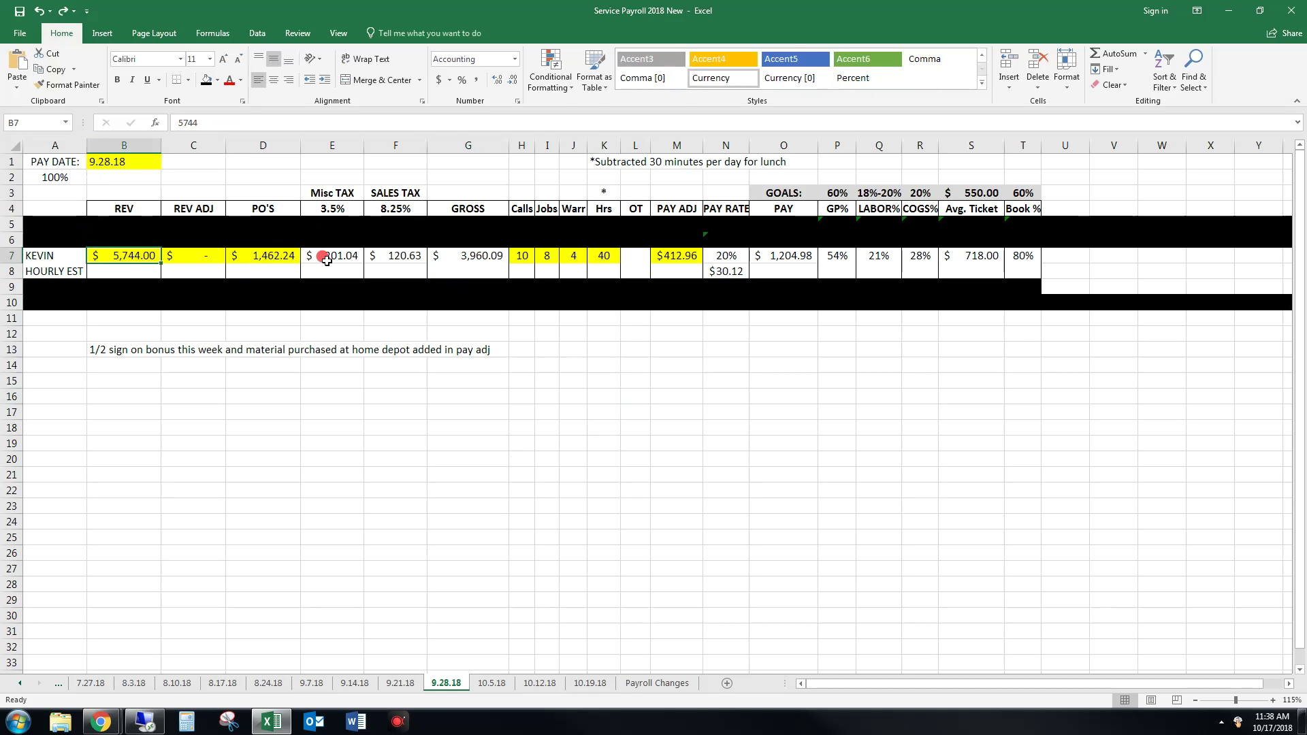
text(8250)
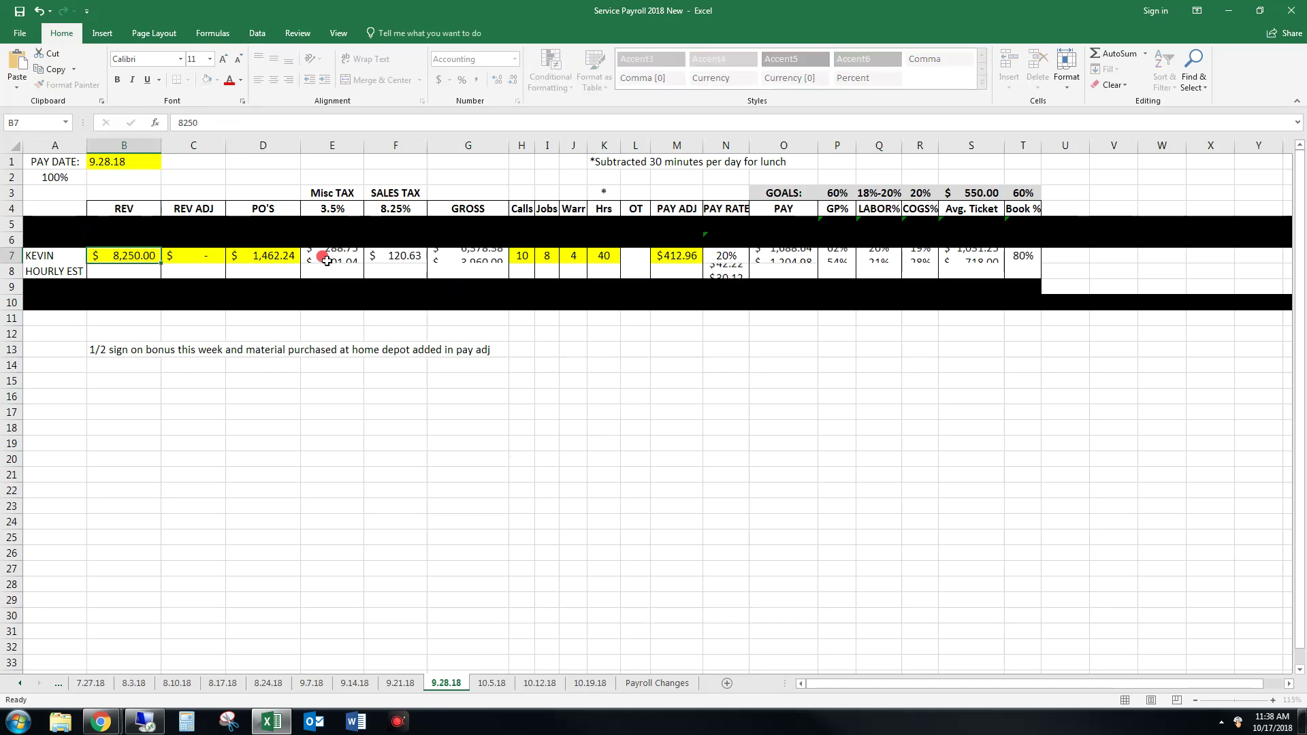
key(Tab)
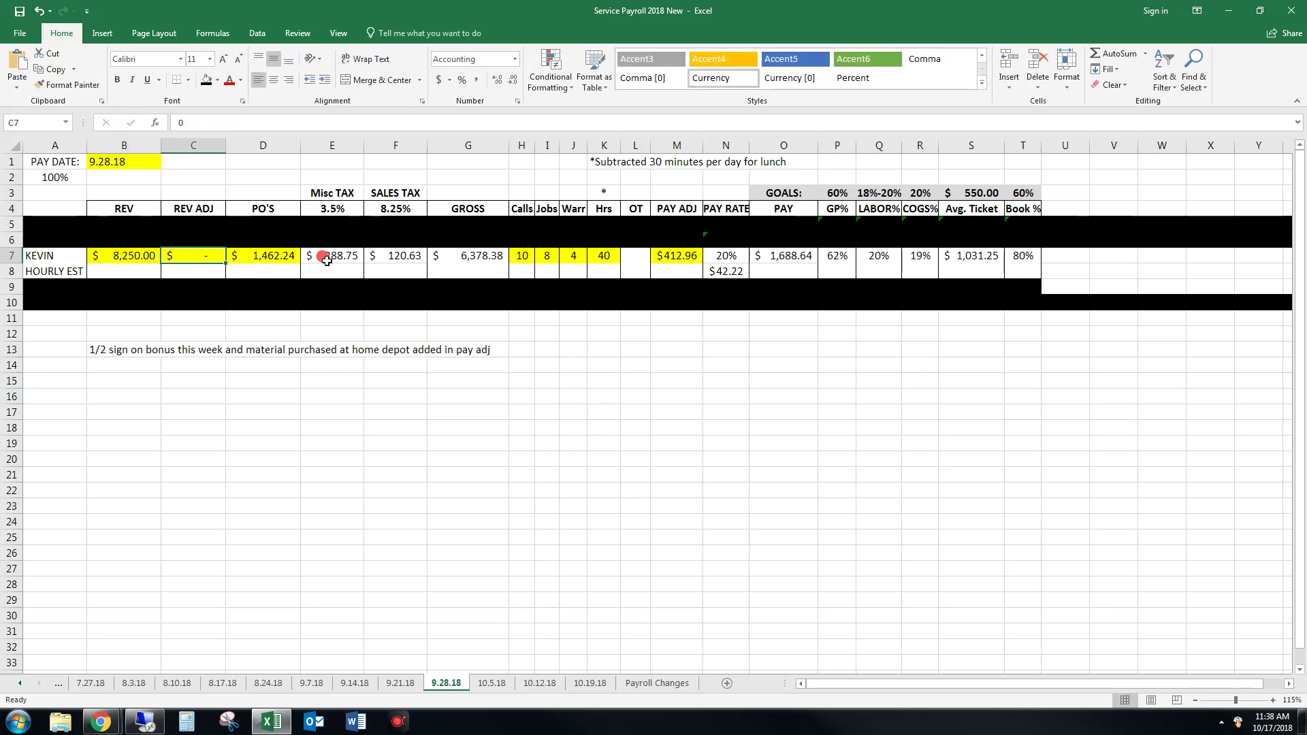
text(12)
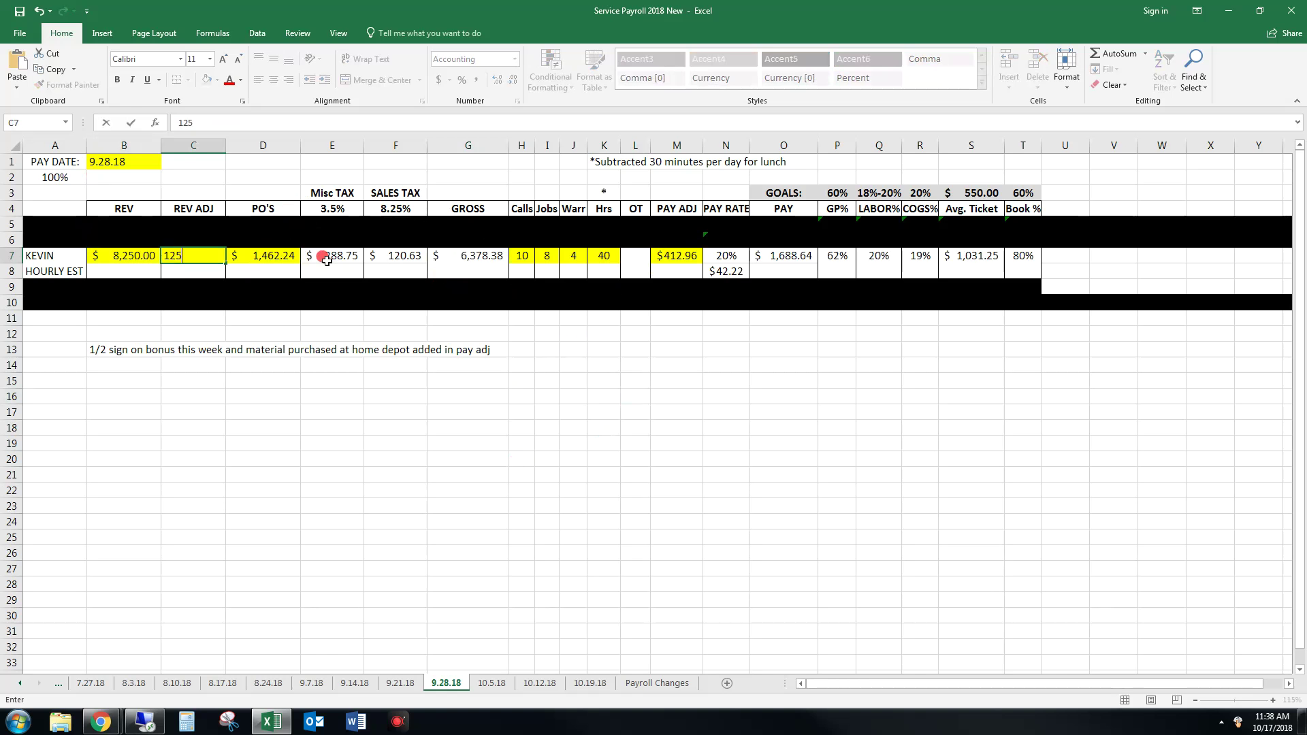
text(5)
key(Tab)
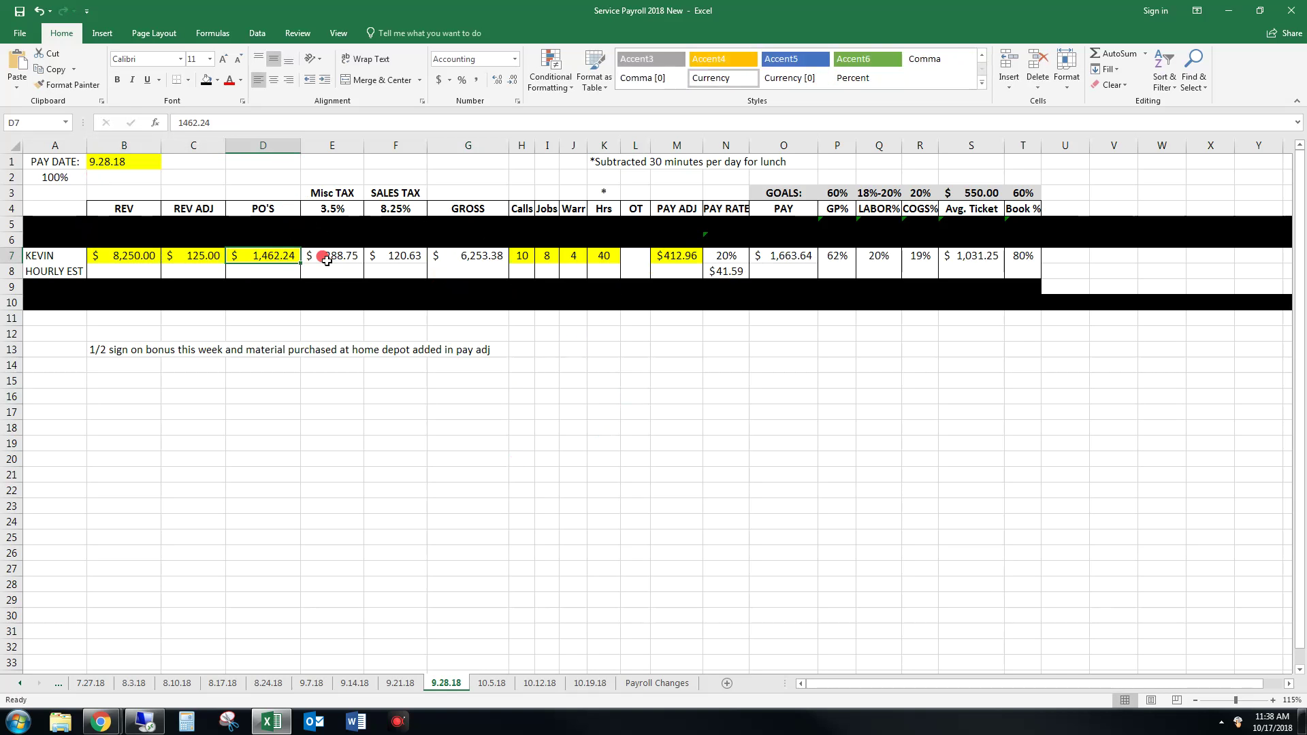
text(2750)
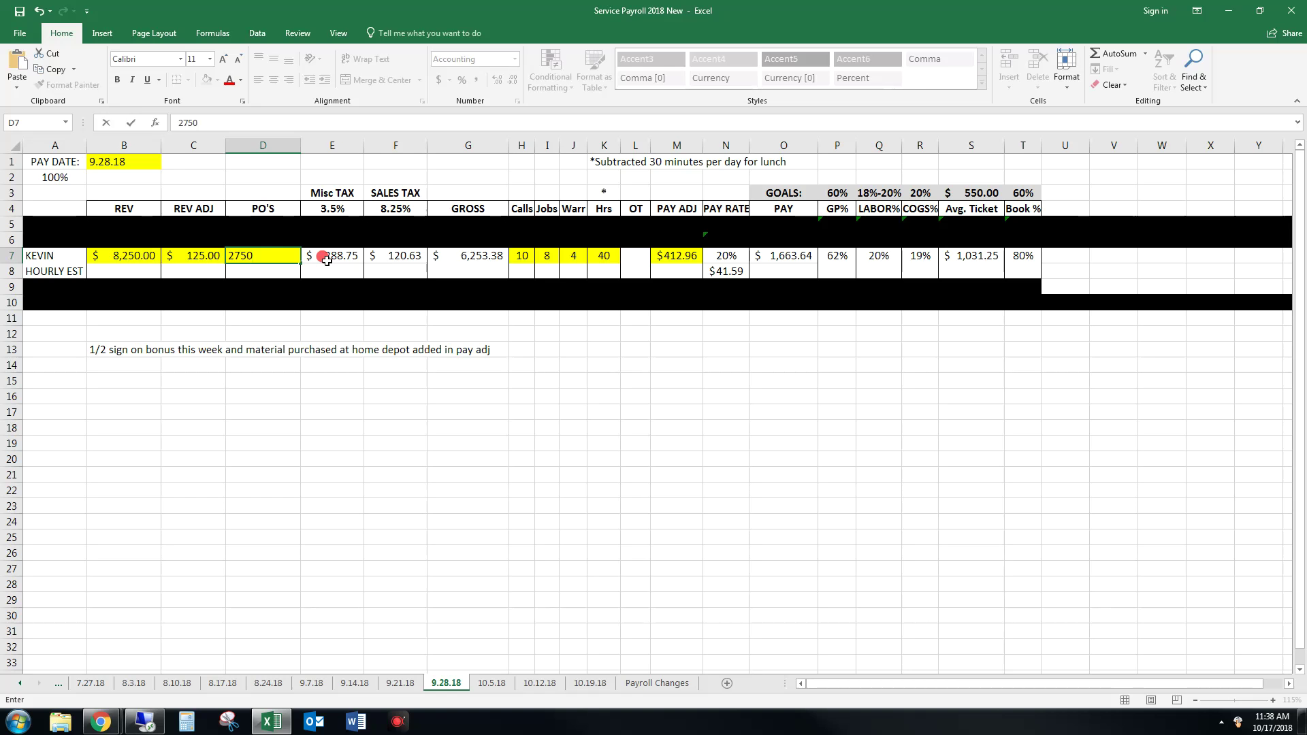
key(Tab)
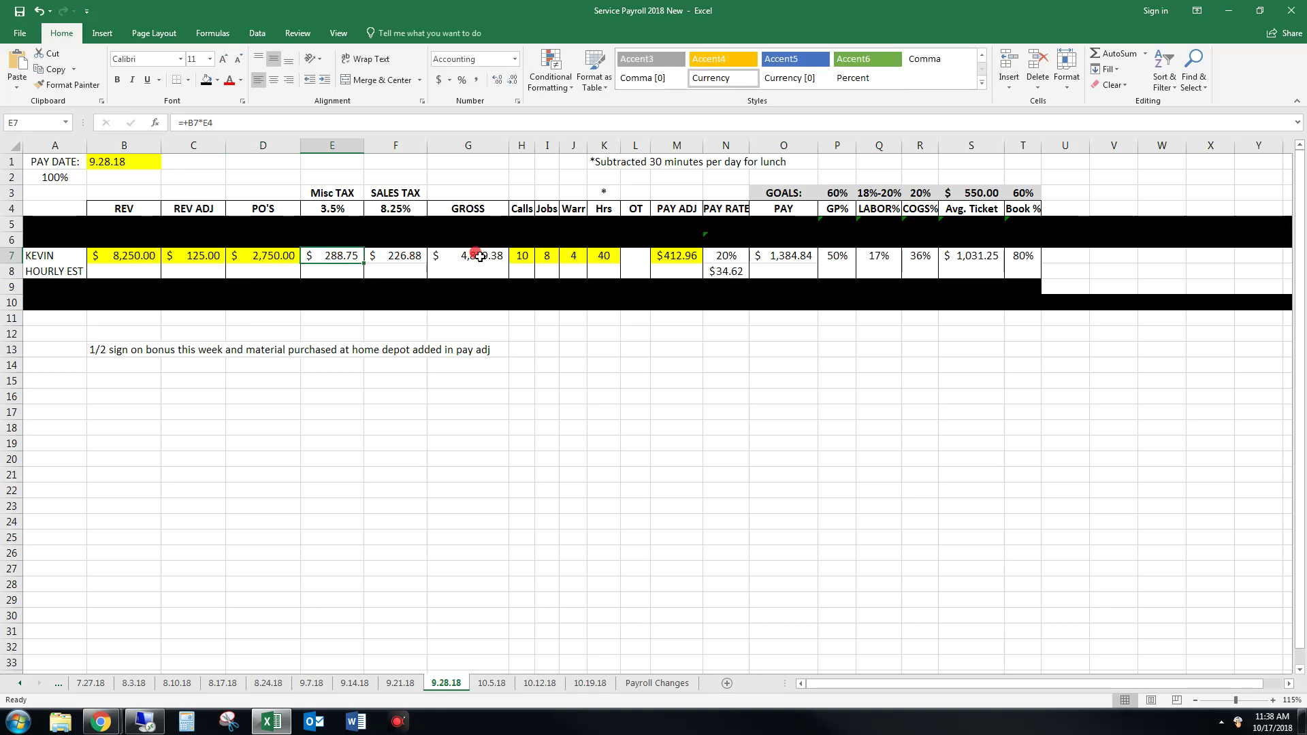
- In row 7, set calls to 15, jobs to 12, warranty calls to 2 and hours to 38
click(523, 256)
text(15)
key(Tab)
text(12)
key(Tab)
text(2)
key(Tab)
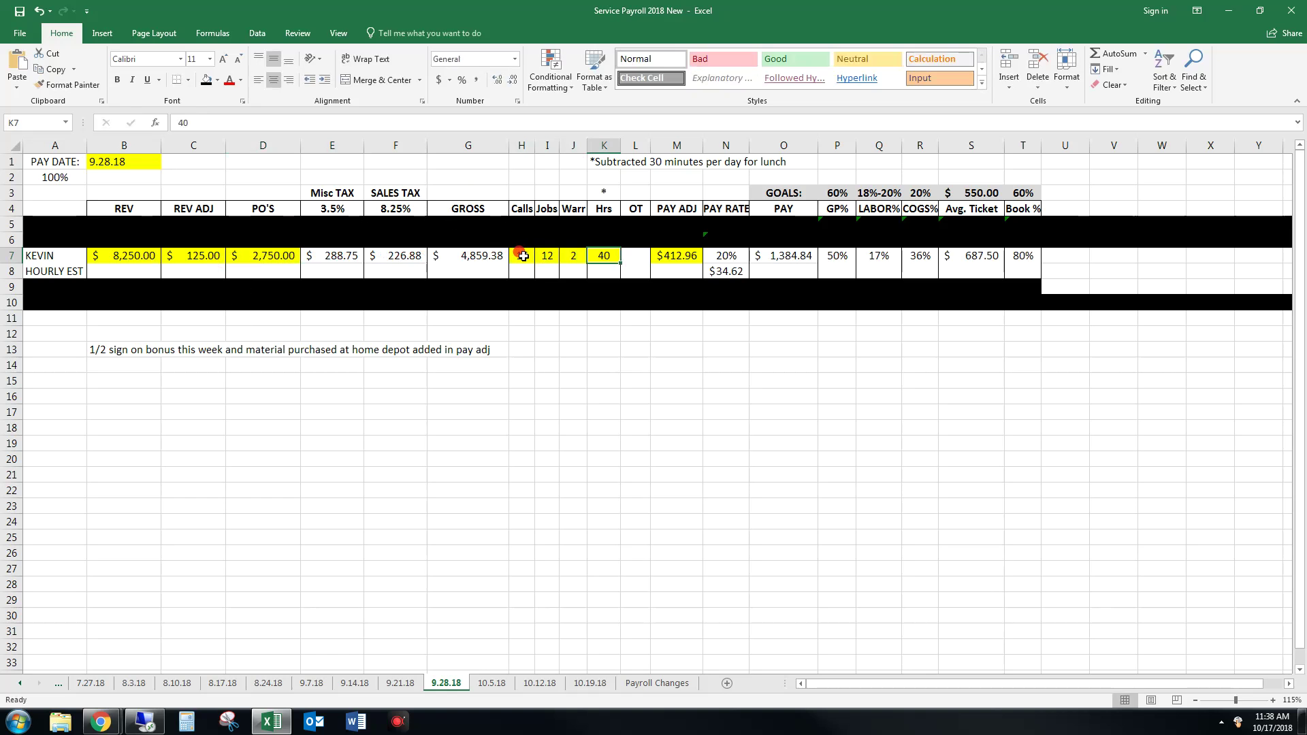
text(3)
key(Tab)
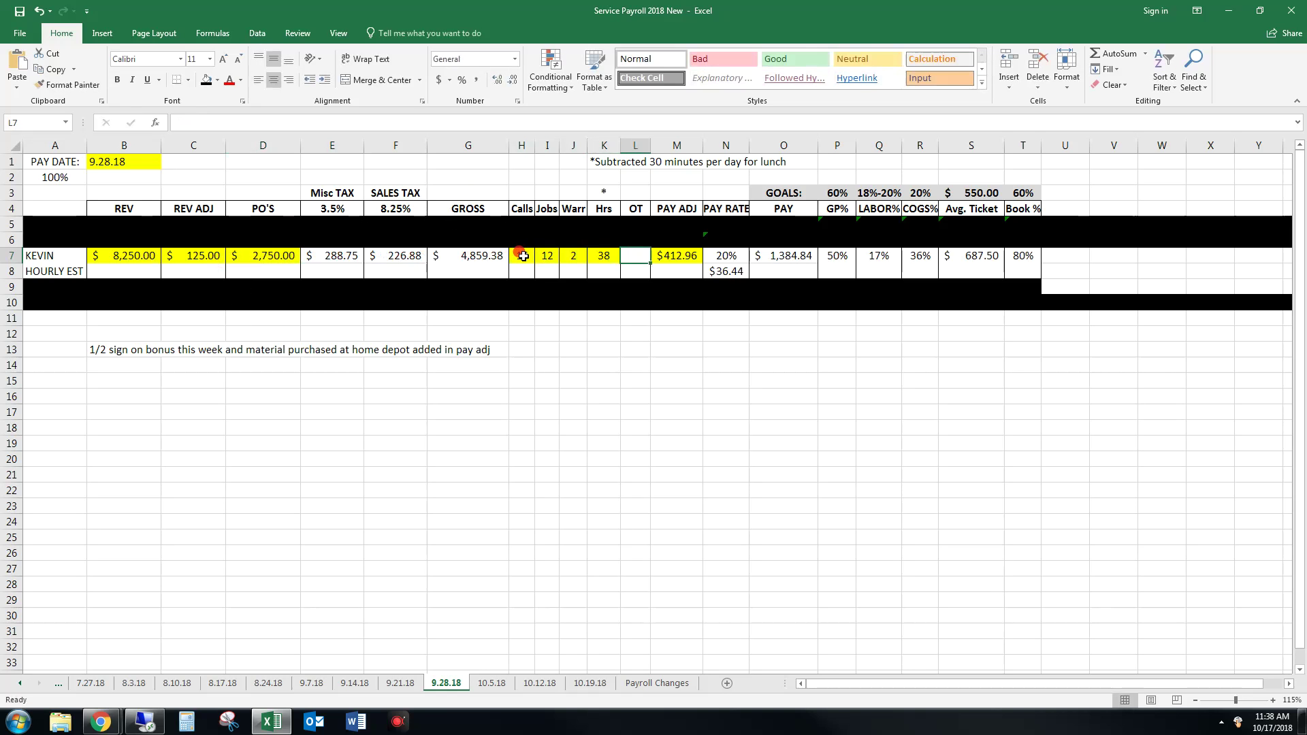
- Set the pay adjustment in row 7 to 54.00 and review the row's pay and booking percentage
key(Tab)
text(54.00)
key(Tab)
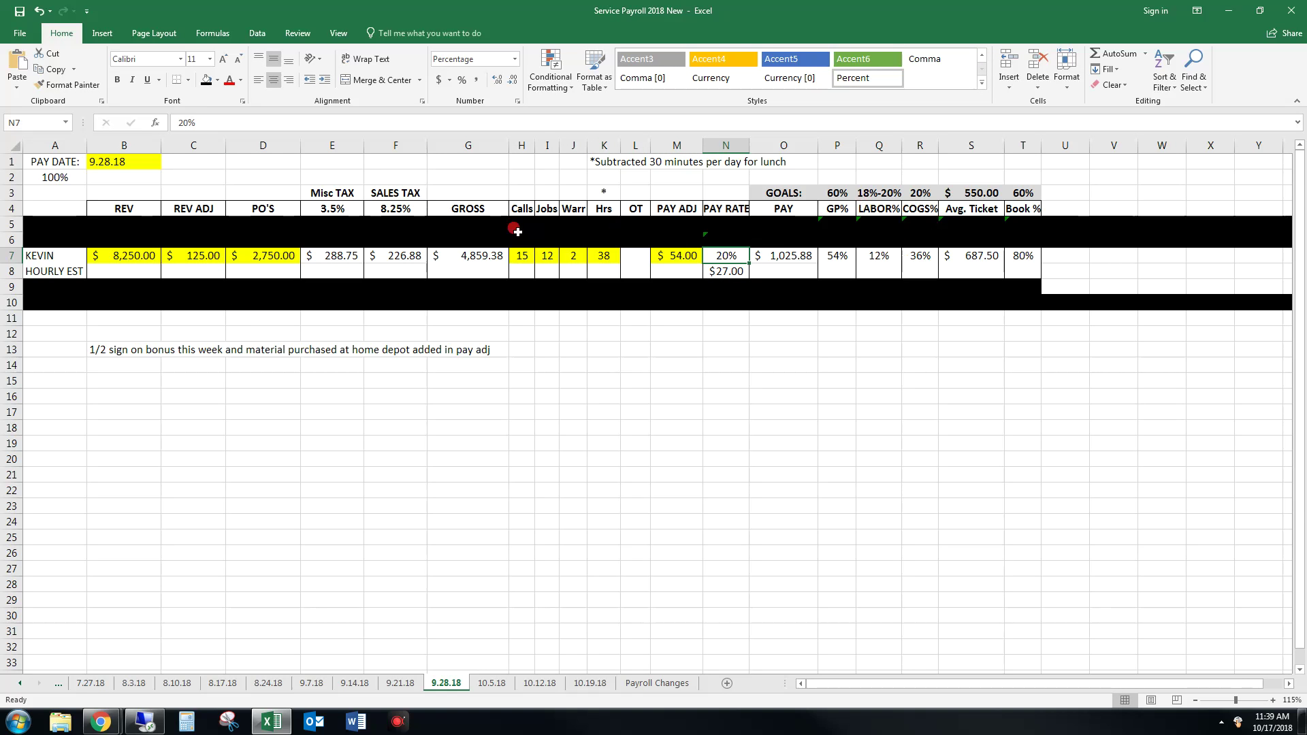
click(801, 257)
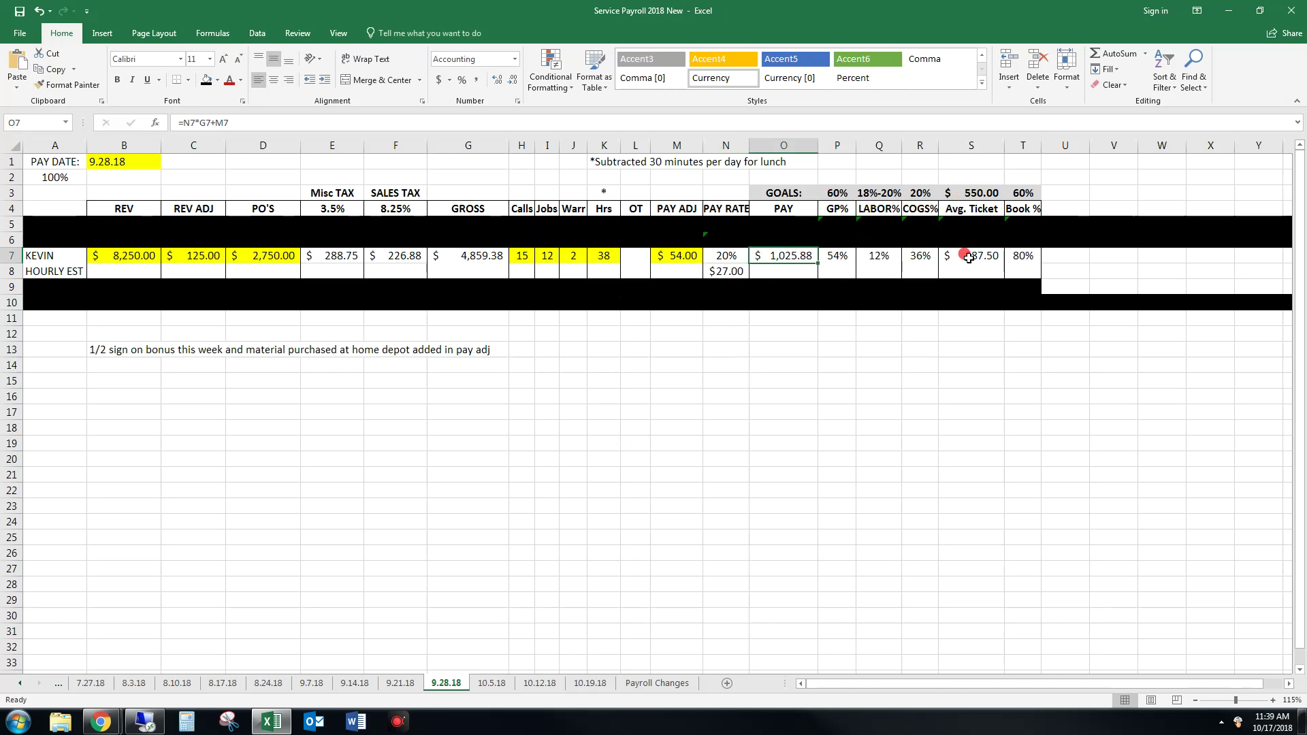
click(1020, 258)
click(915, 367)
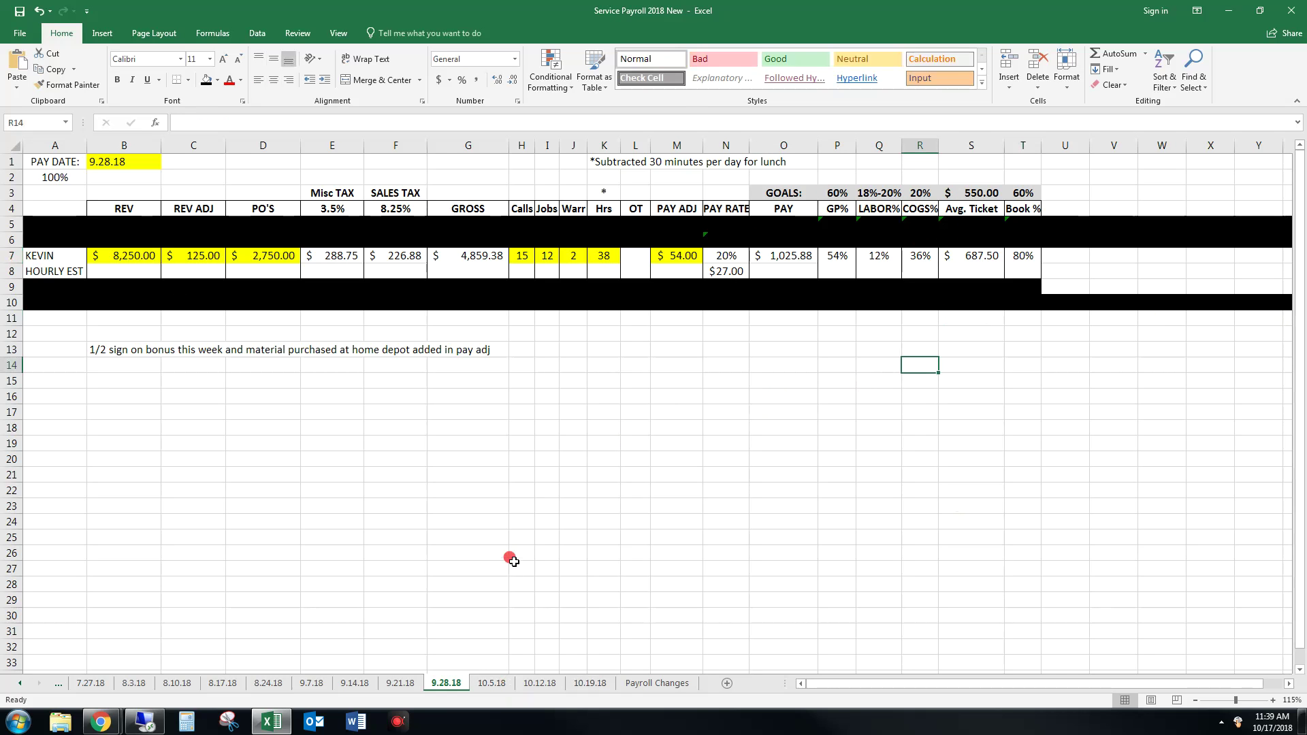
- Remove the note about the sign-on bonus and purchased material from row 13
click(12, 350)
right_click(12, 349)
click(48, 469)
click(488, 430)
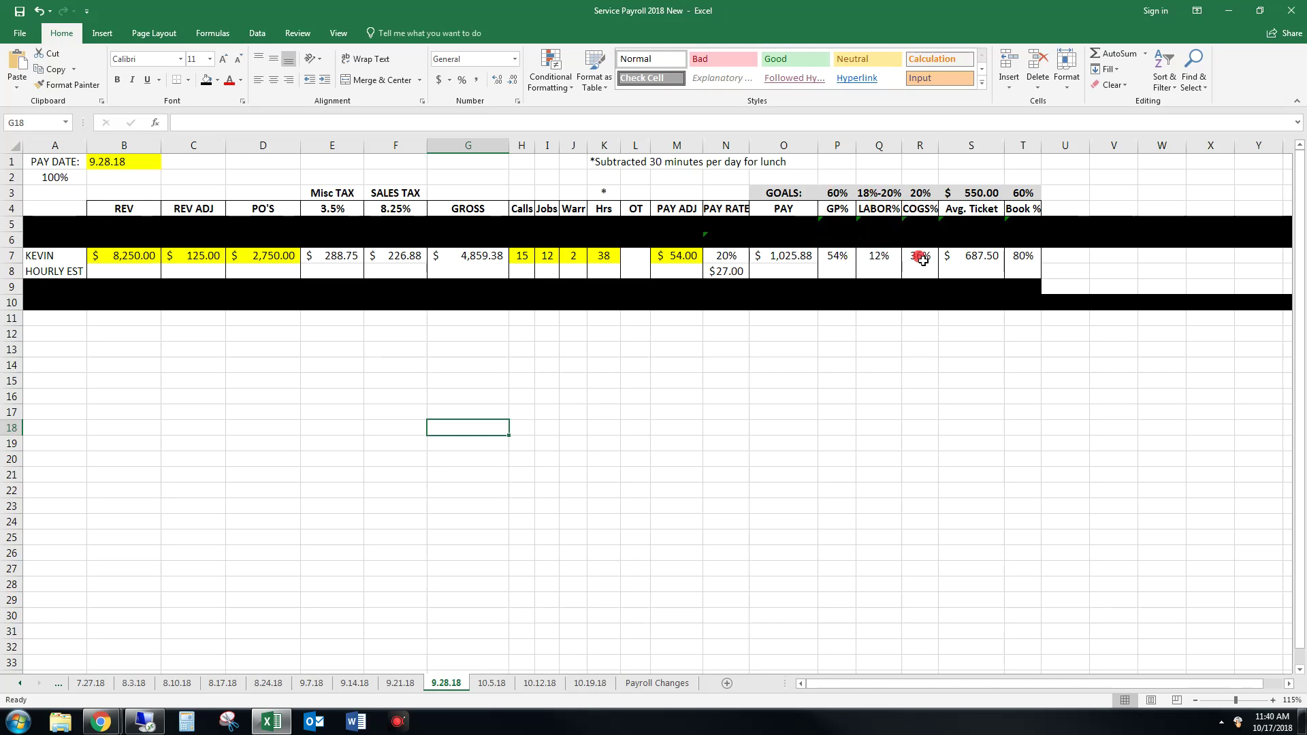
- Compare the COGS% in R7 and its formula with the goal in R3
click(913, 193)
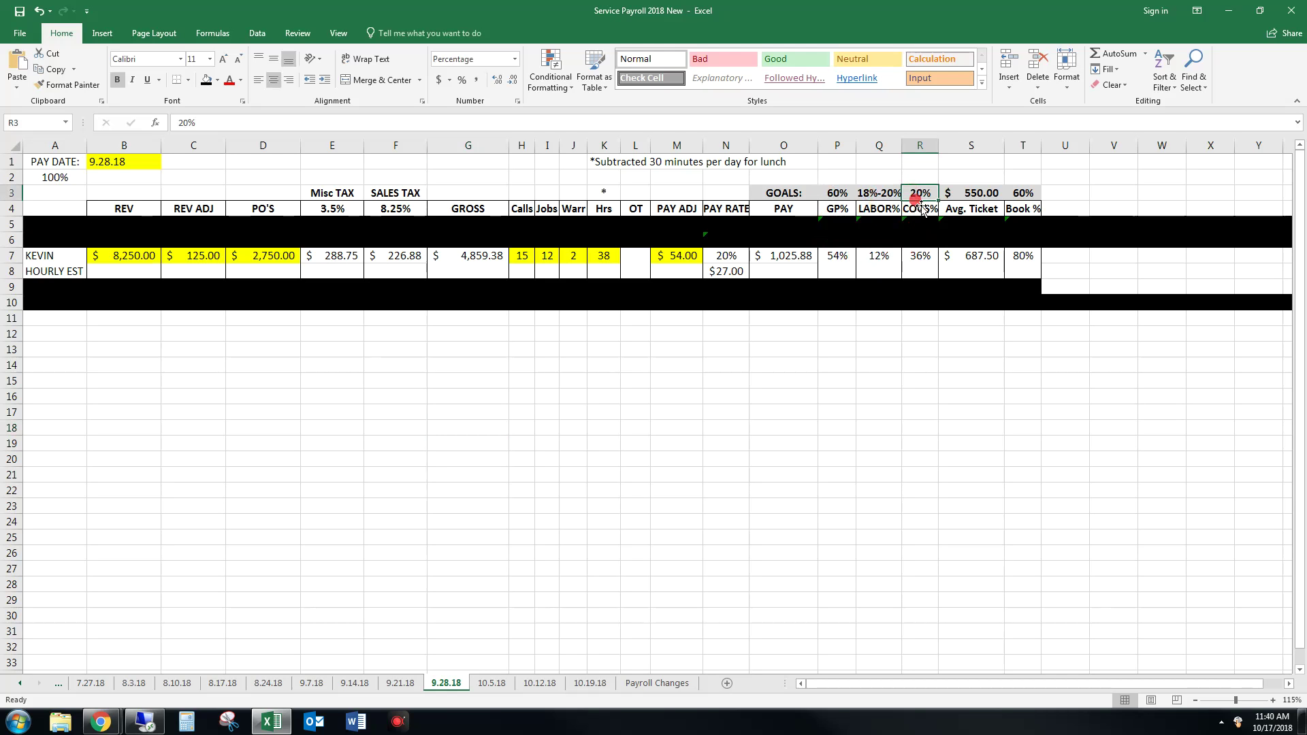
click(919, 254)
click(915, 196)
click(916, 191)
click(917, 256)
click(922, 257)
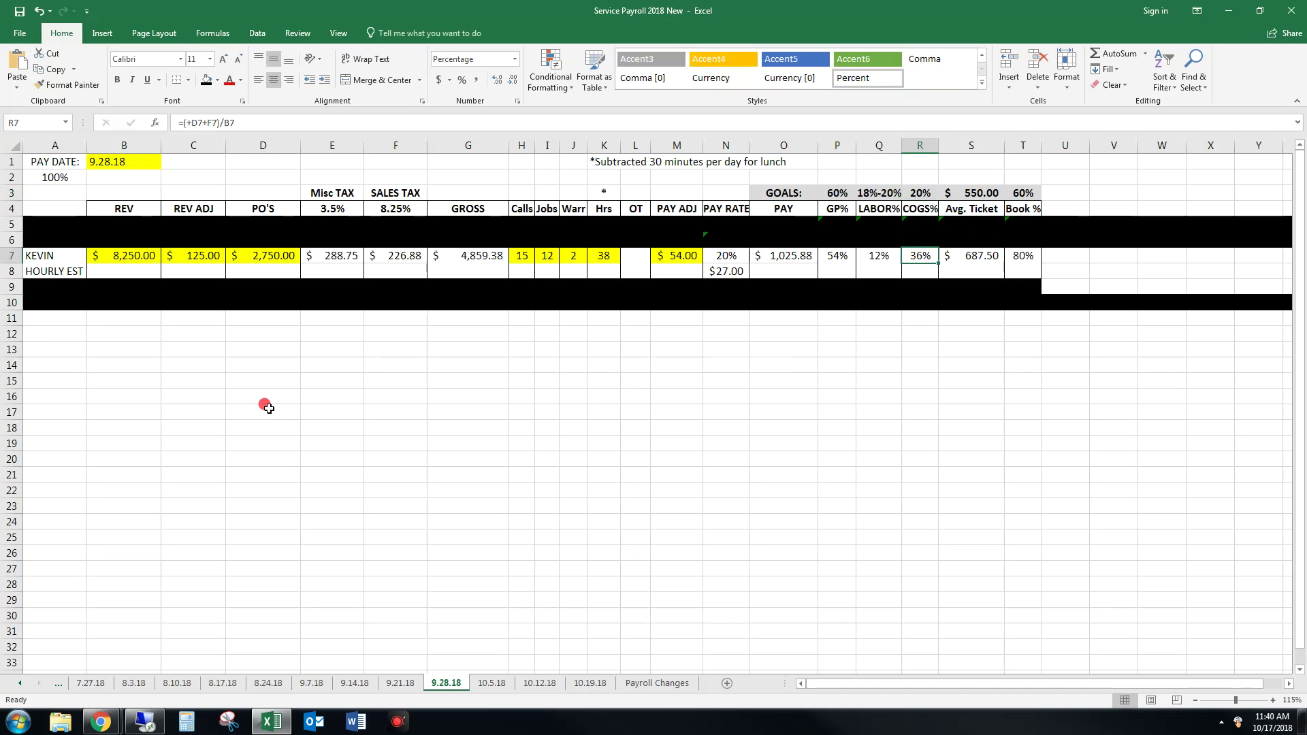
- In row 7, set the revenue to 3,000, the revenue adjustment to 0 and the PO's amount to 275
click(126, 256)
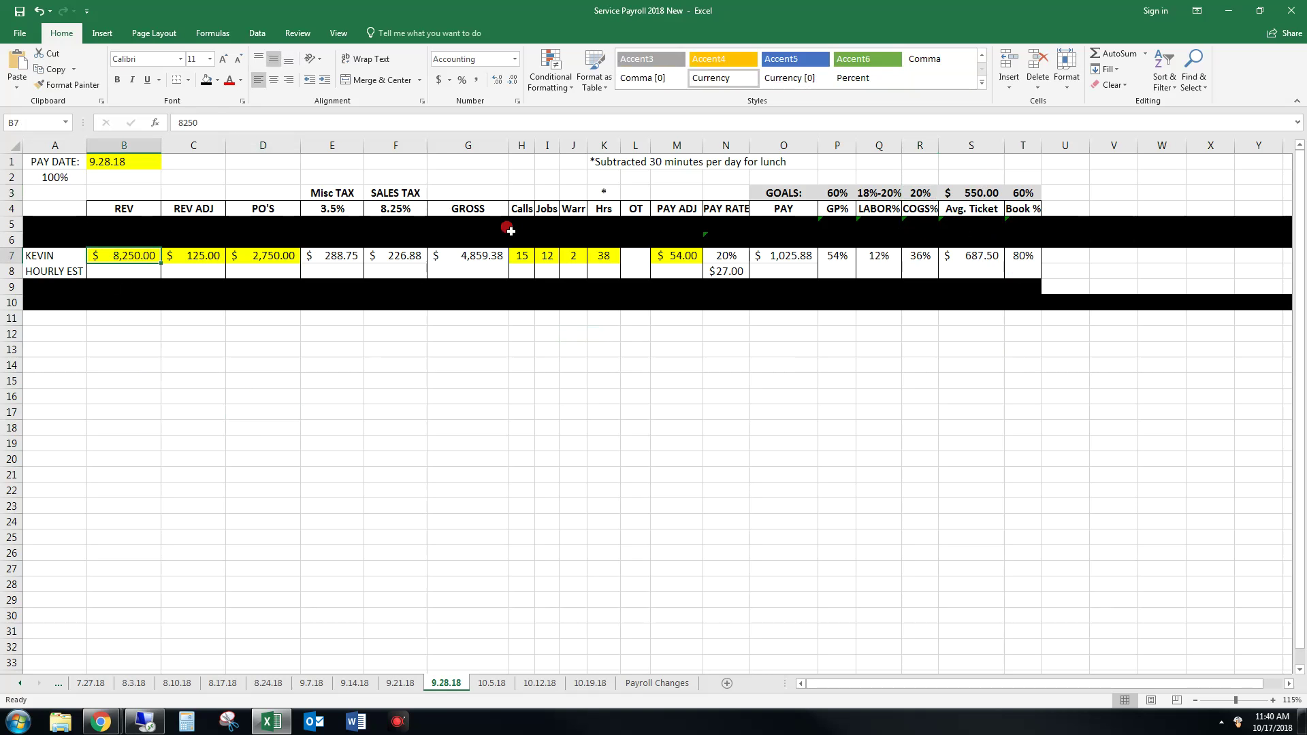
text(3,00)
text(0)
key(Tab)
text(0)
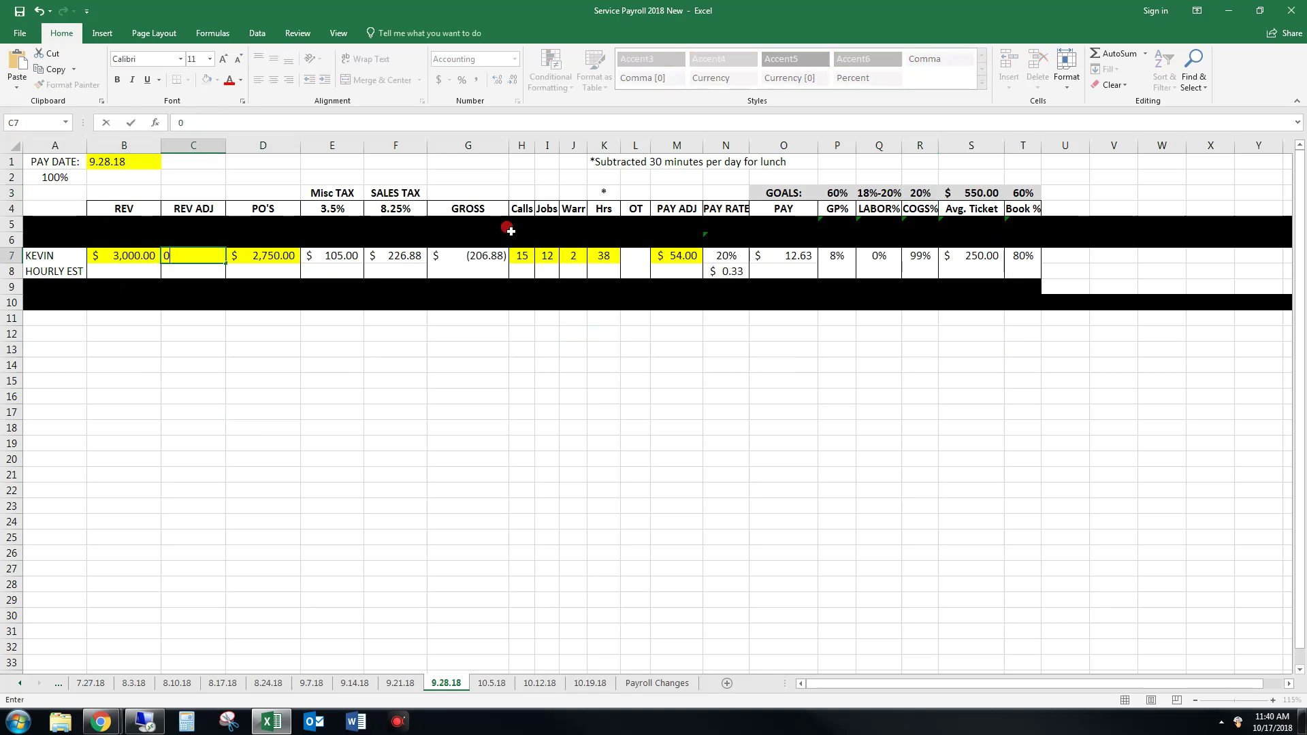
key(Tab)
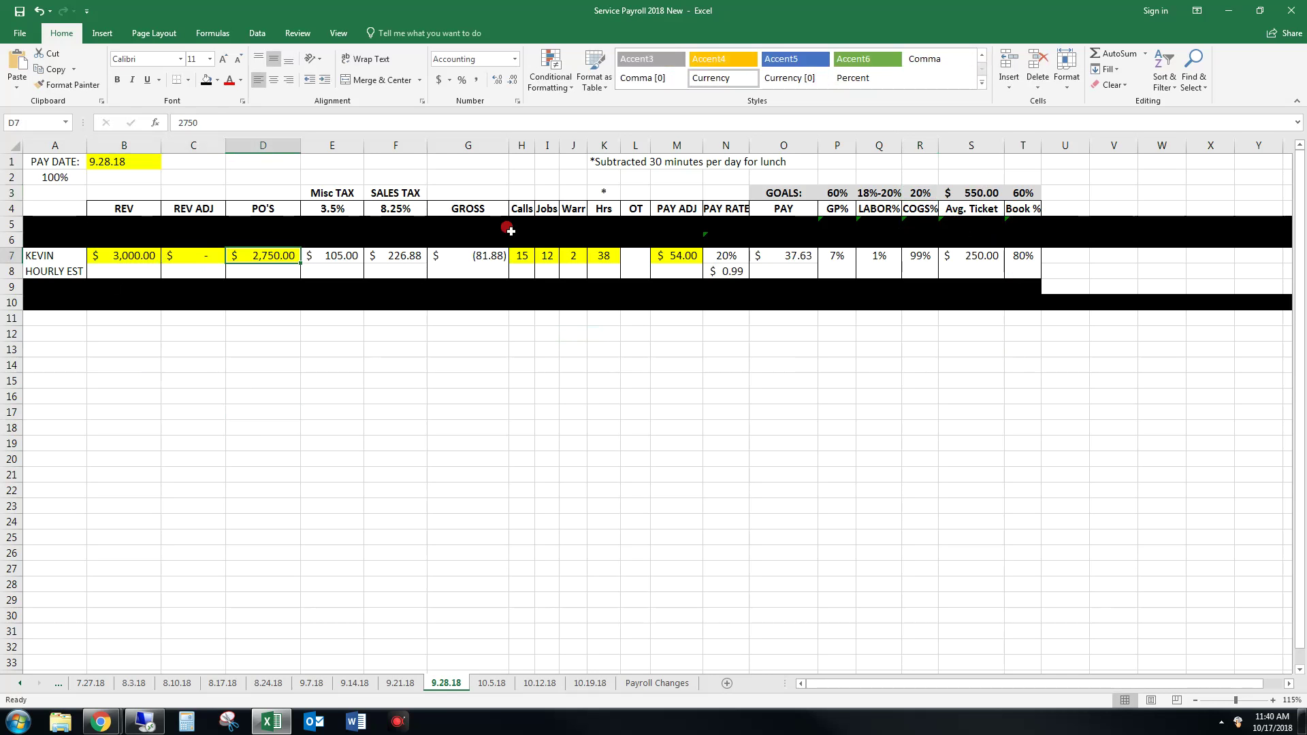
text(275)
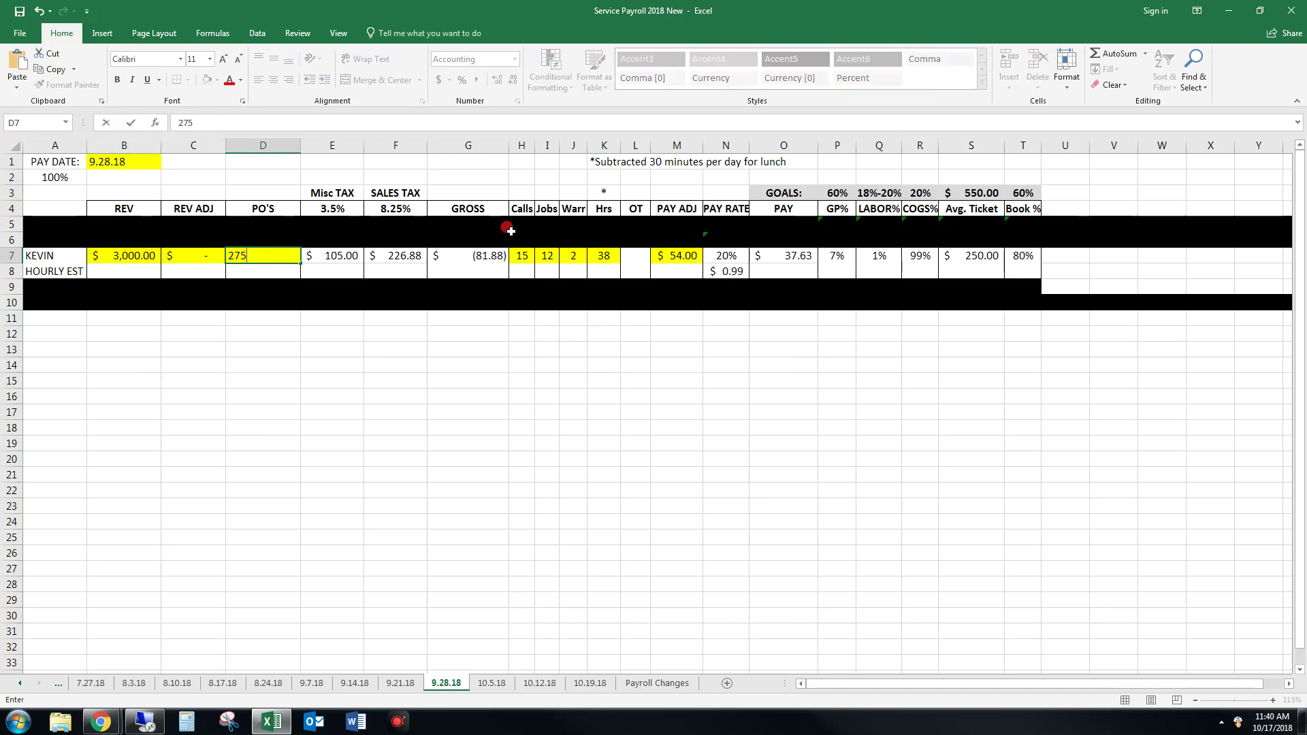
key(Tab)
- In row 7, set calls to 5, jobs to 3 and warranty calls to 0
key(Right)
key(Right)
key(Right)
key(Right)
key(Left)
text(5)
key(Right)
text(3)
key(Right)
text(0)
key(Right)
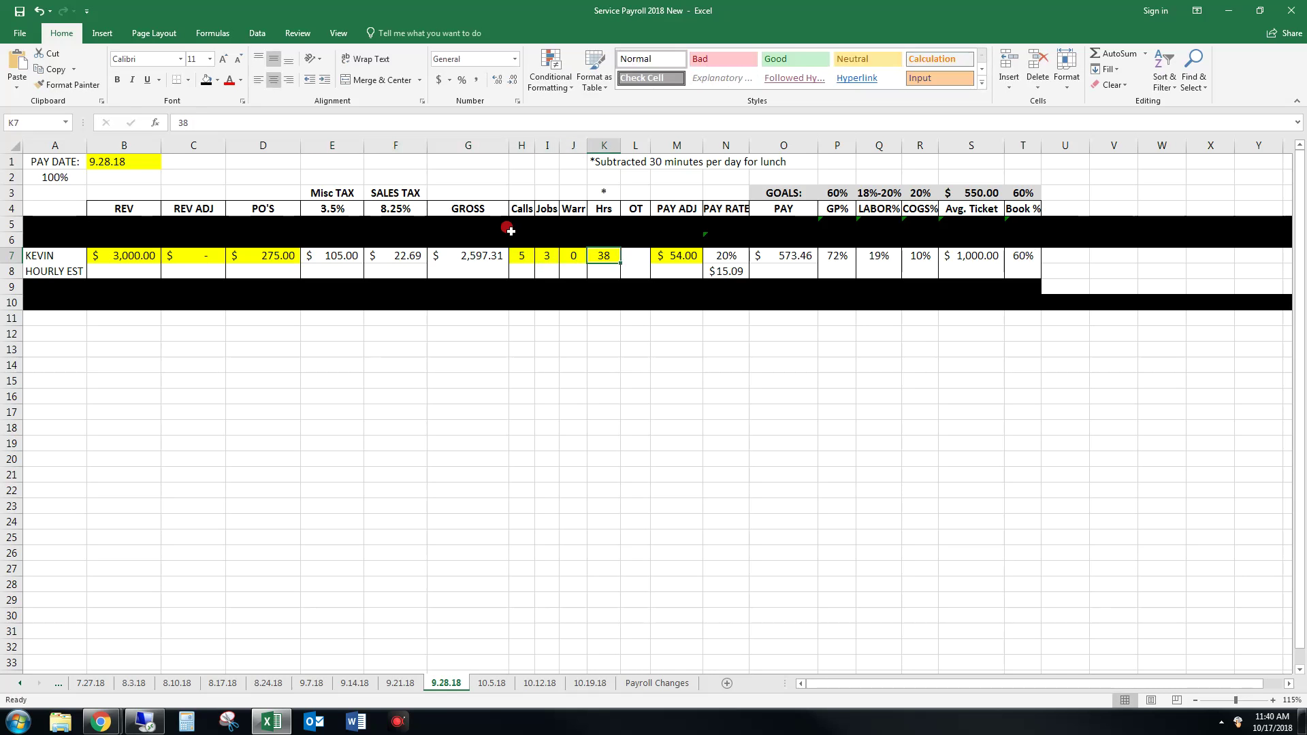
- Set the hours in row 7 to 16 and the pay adjustment to 0
text(16)
key(Right)
key(Right)
text(0)
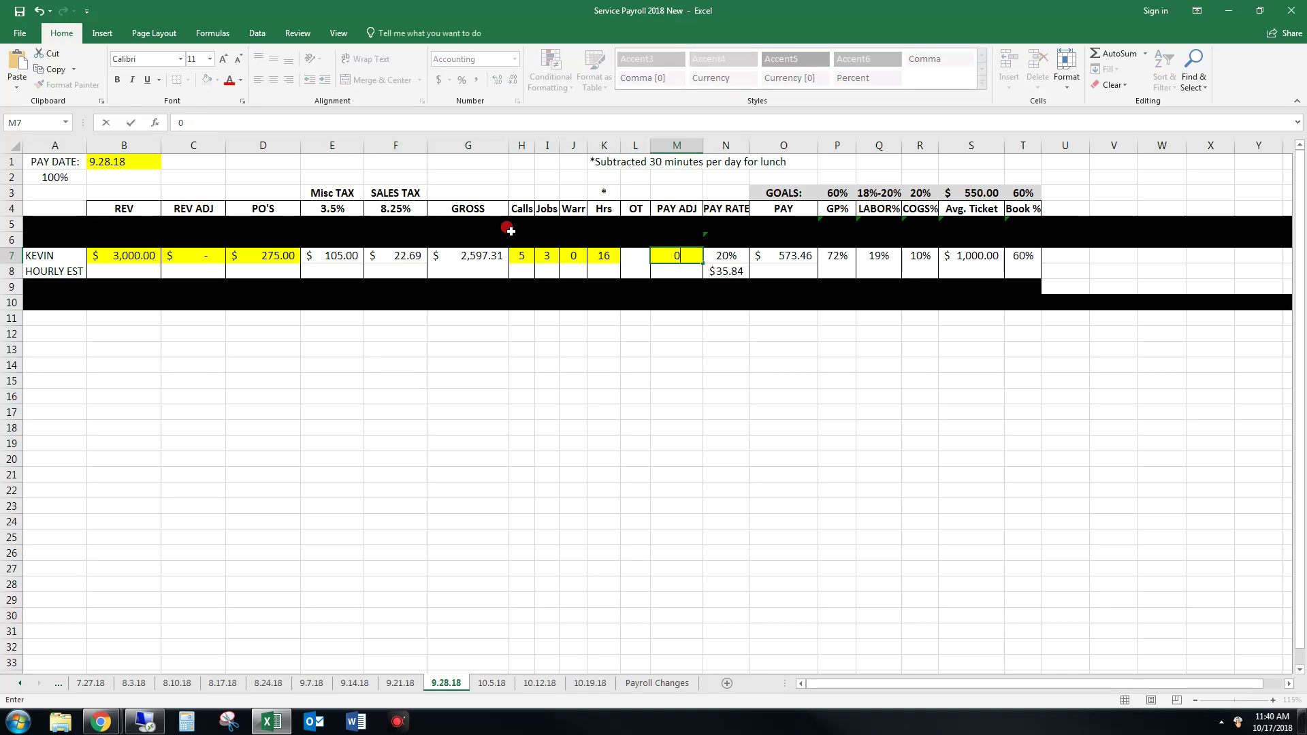
key(Right)
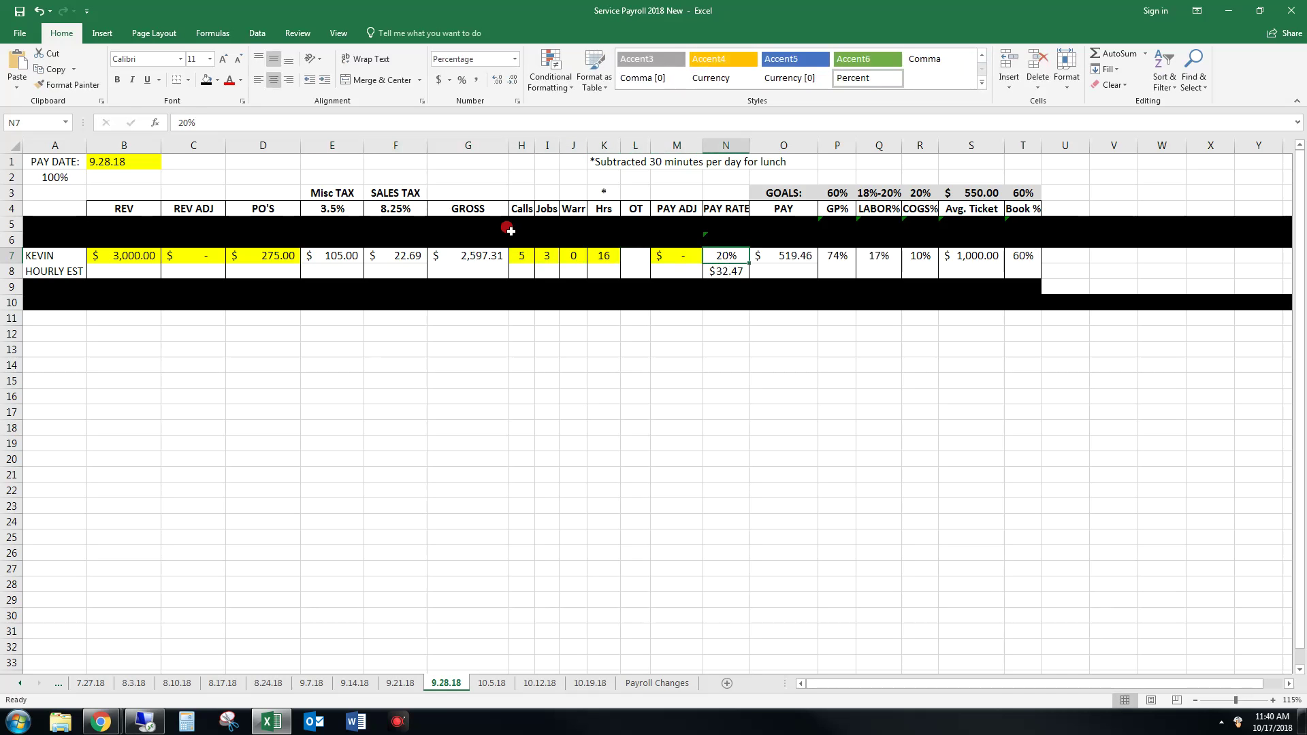
- Review the pay, GP%, LABOR%, COGS%, average ticket and booking percentage cells in row 7
key(Right)
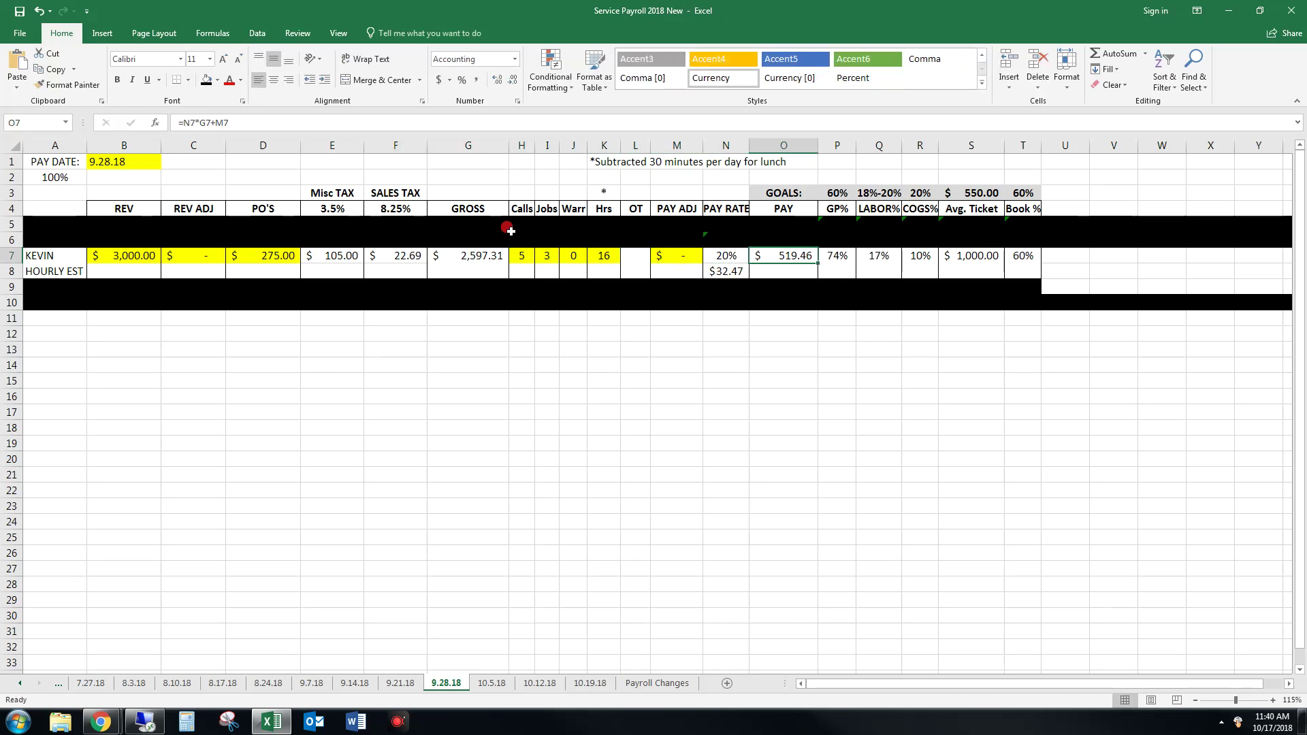
key(Right)
key(Right)
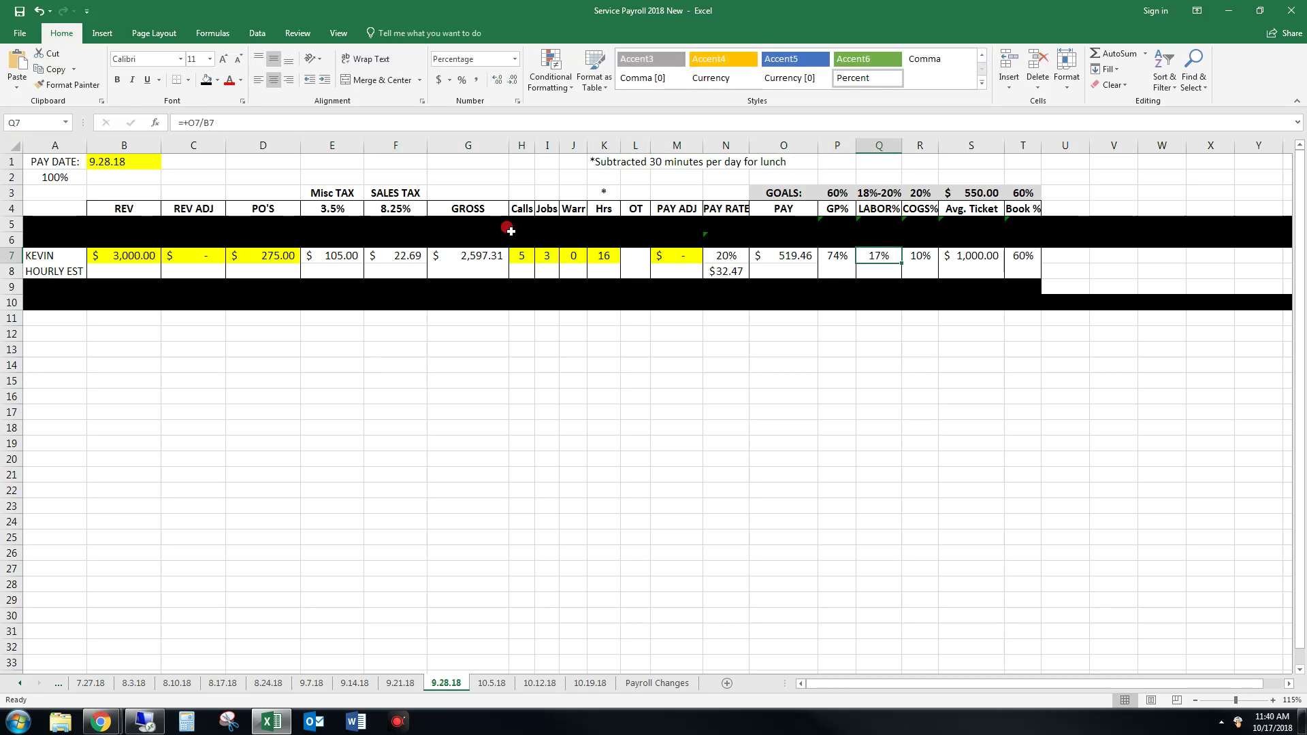
key(Right)
key(Right)
key(Right)
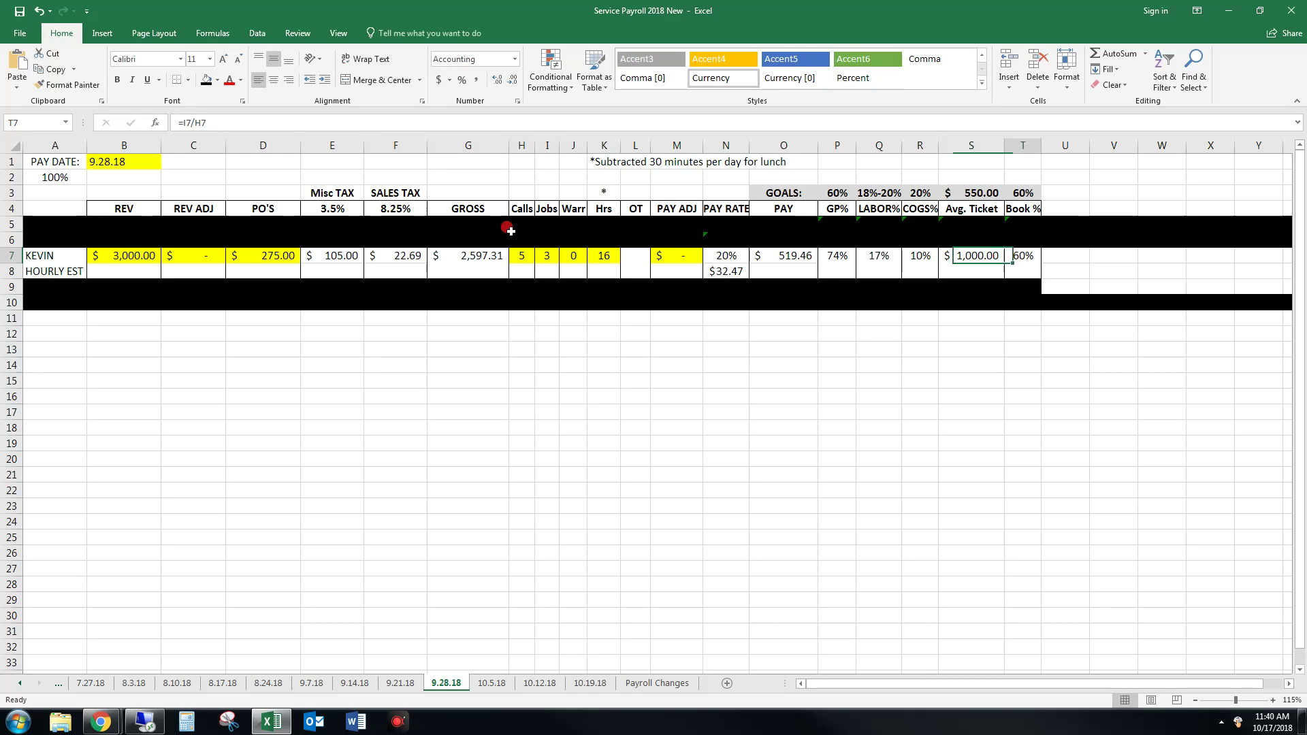
- Review the pay formula and the hourly estimate calculation for the technician in rows 7 and 8
key(Left)
key(Left)
key(Left)
key(Left)
key(Left)
key(Left)
key(Left)
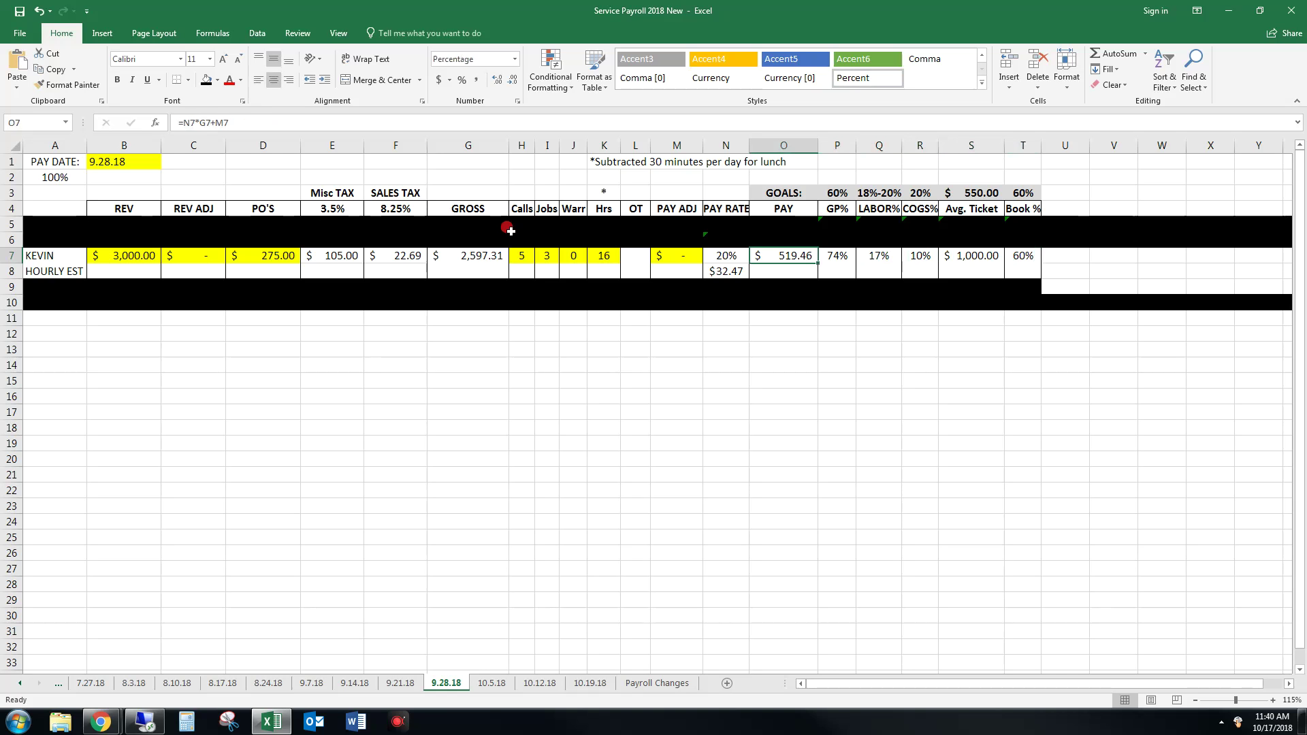
key(Right)
key(Down)
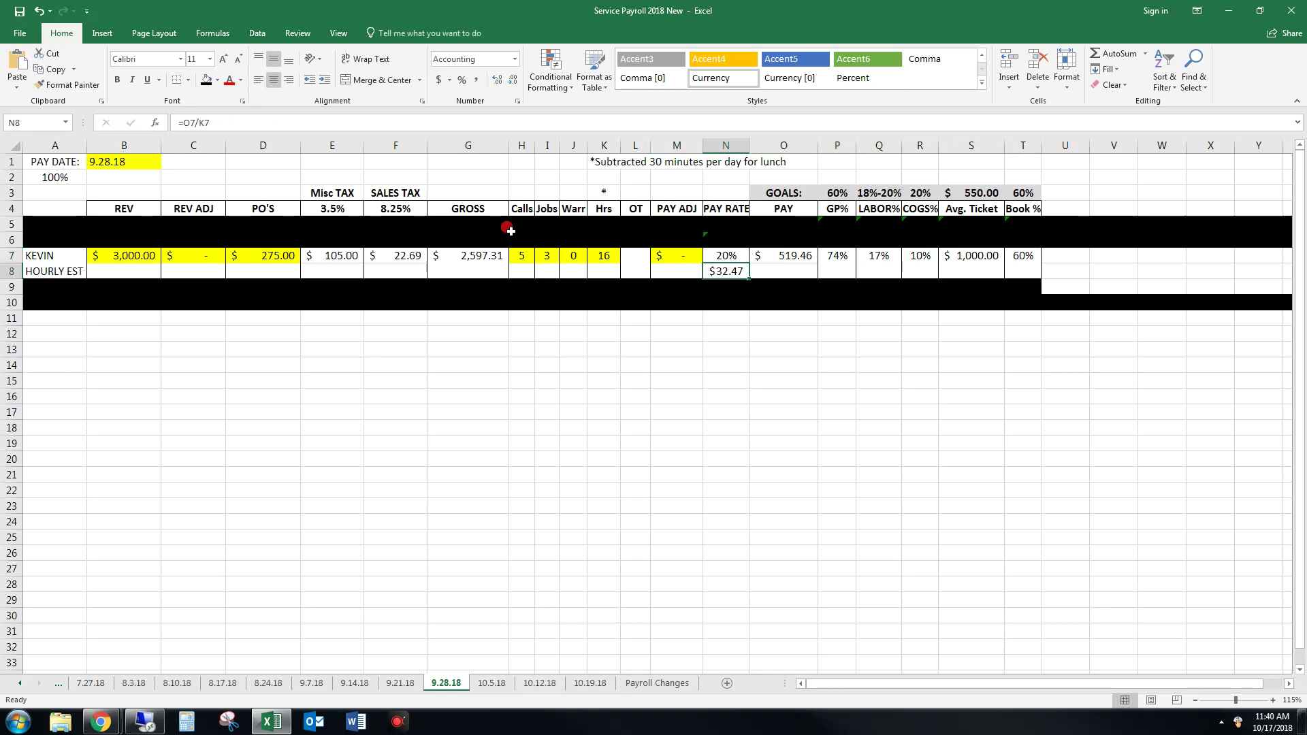
- In row 7, set the revenue to 4,200 and the PO's amount to 875
key(Up)
key(Left)
key(Left)
key(Left)
key(Left)
key(Left)
key(Left)
key(Left)
key(Left)
key(Left)
key(Left)
key(Left)
key(Left)
key(Left)
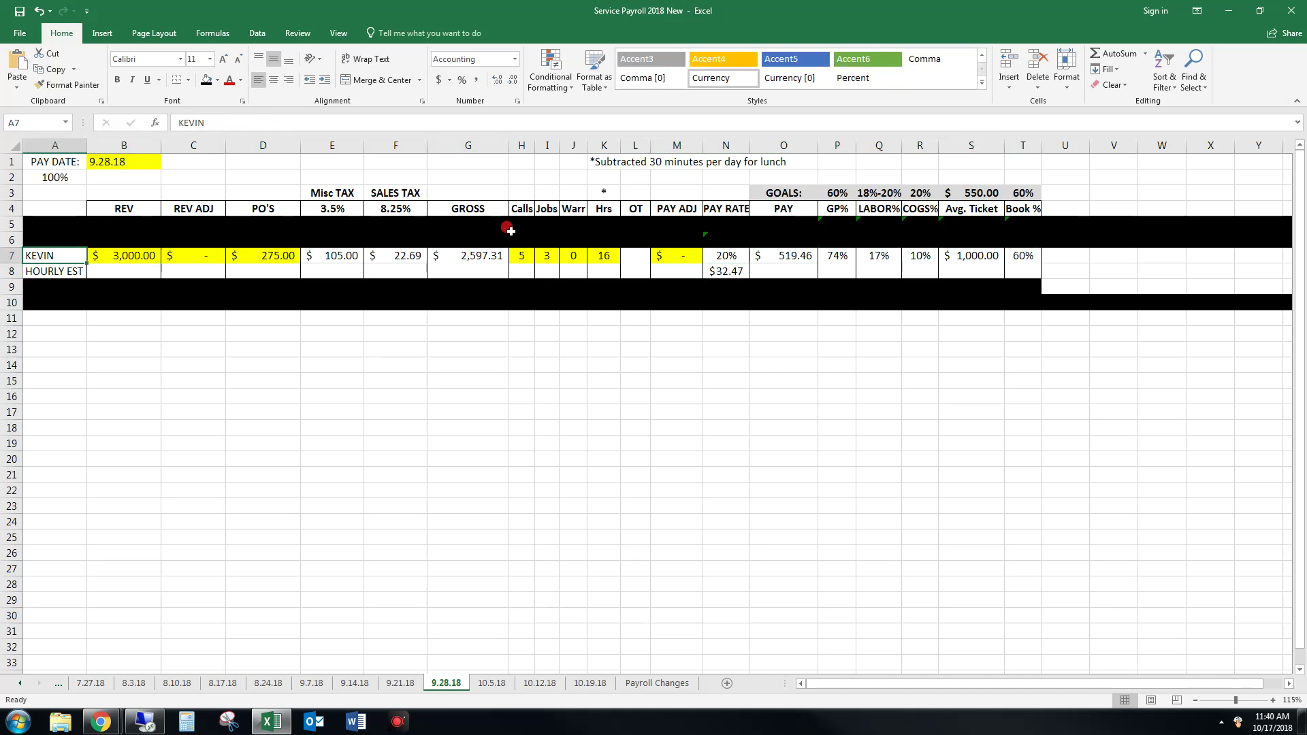
key(Right)
text(4200)
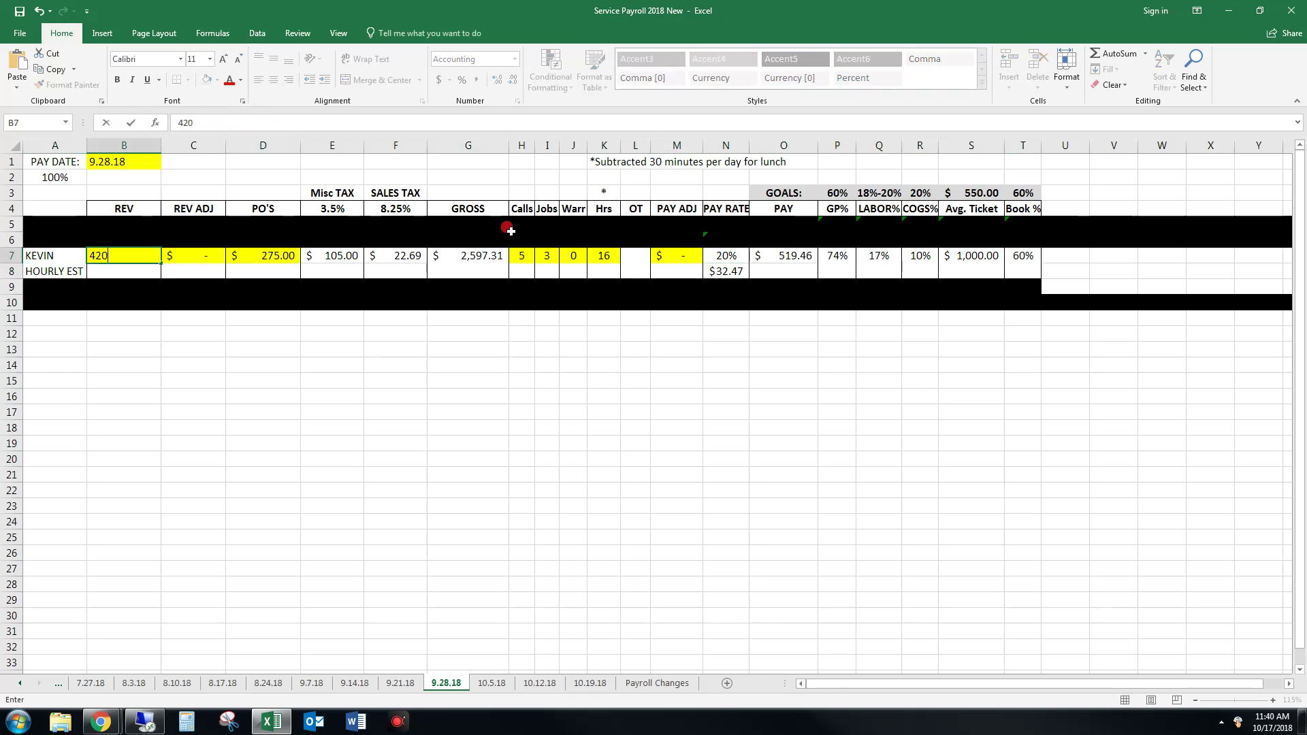
key(Right)
key(Right)
key(Right)
key(Left)
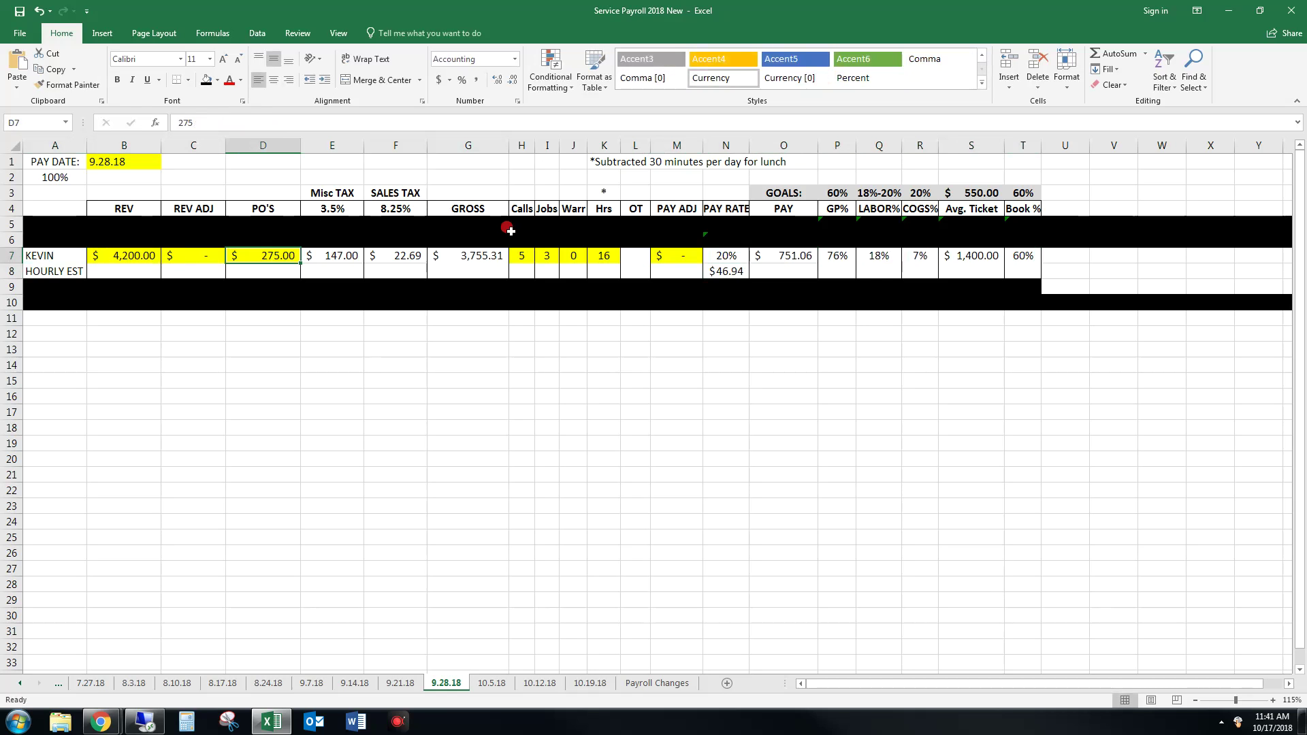
text(875)
key(Right)
- In row 7, set calls to 7, jobs to 5 and hours to 24
key(Right)
key(Right)
key(Right)
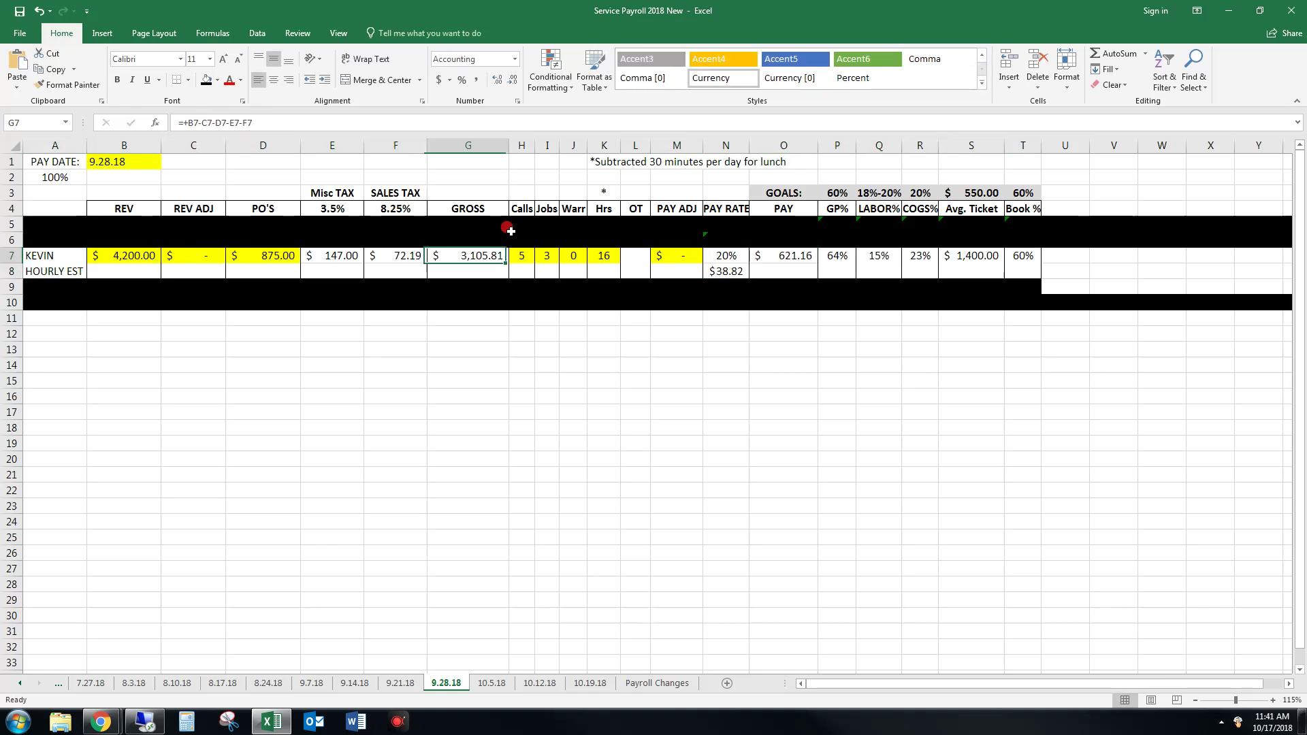
text(7)
key(Right)
text(5)
key(Right)
key(Right)
text(24)
key(Right)
- Set the pay adjustment in row 7 to 35
key(Right)
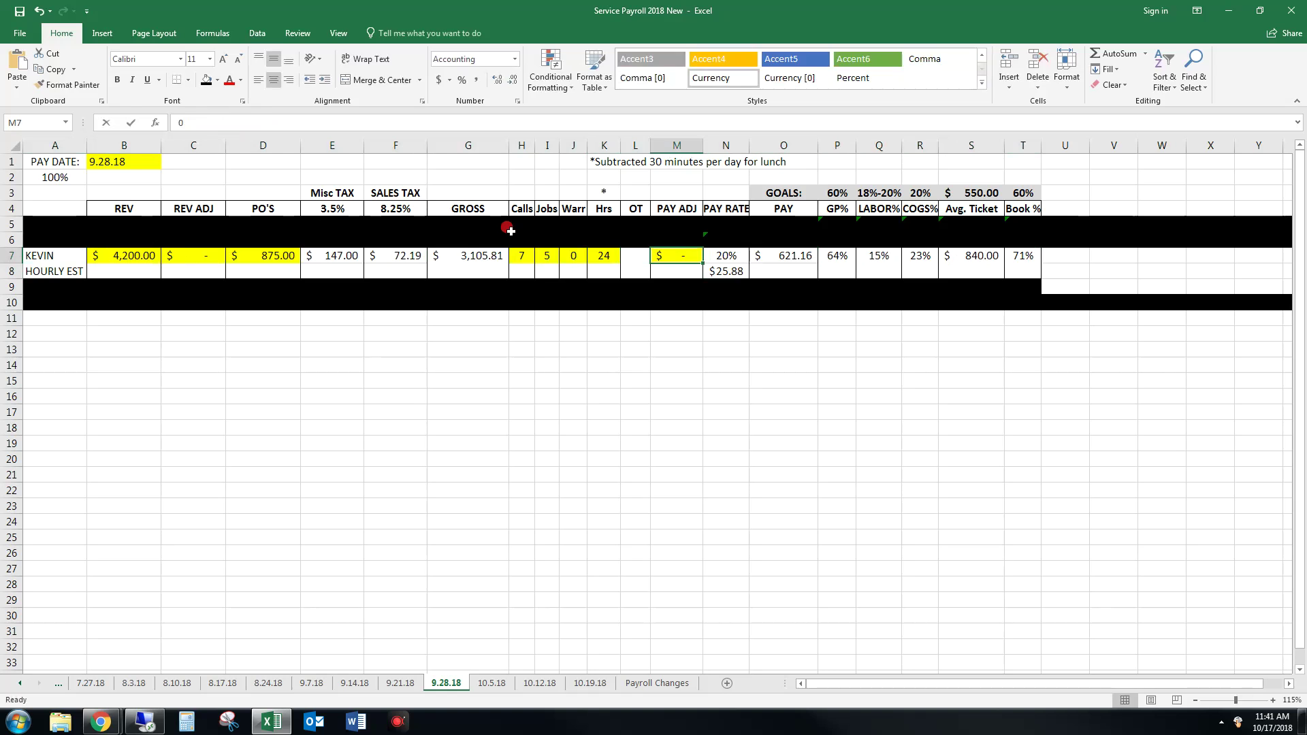
text(35)
key(Right)
key(Right)
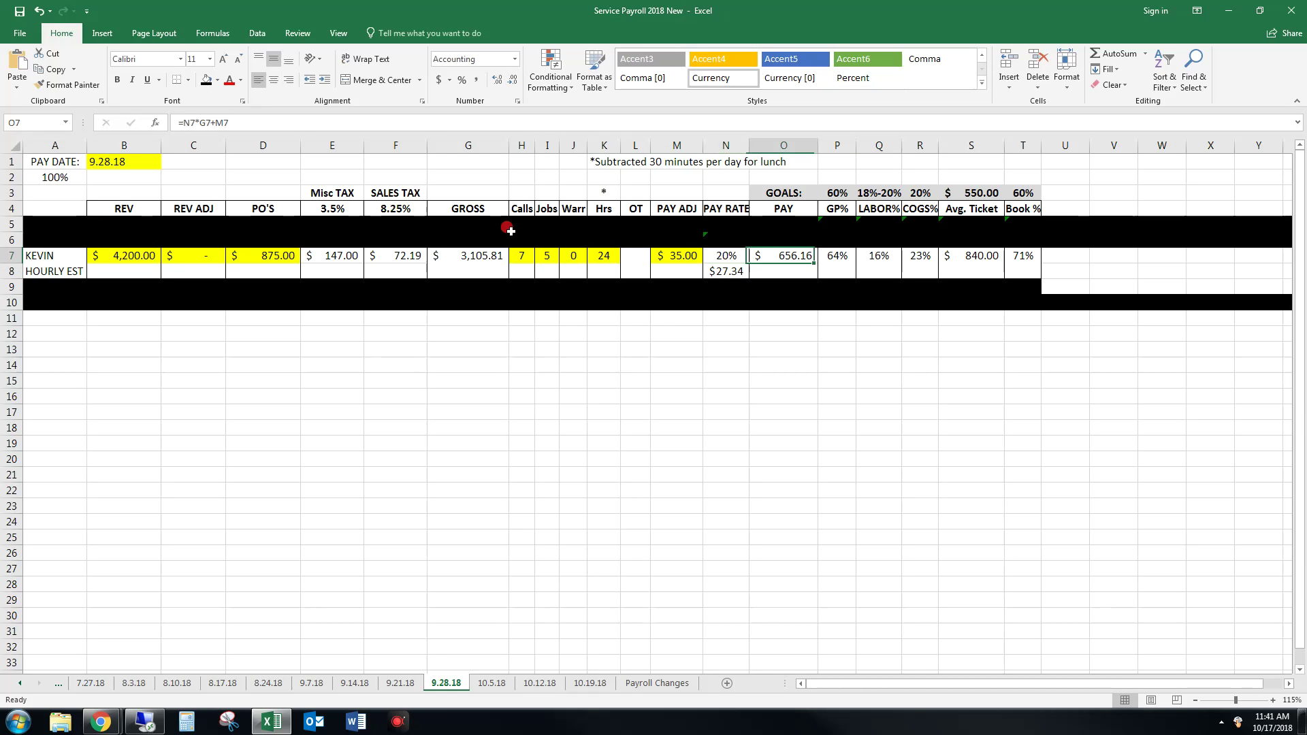
- Mark the pay rate and hourly estimate cells in column N to examine them together
key(Left)
key(shift+Down)
key(ctrl+c)
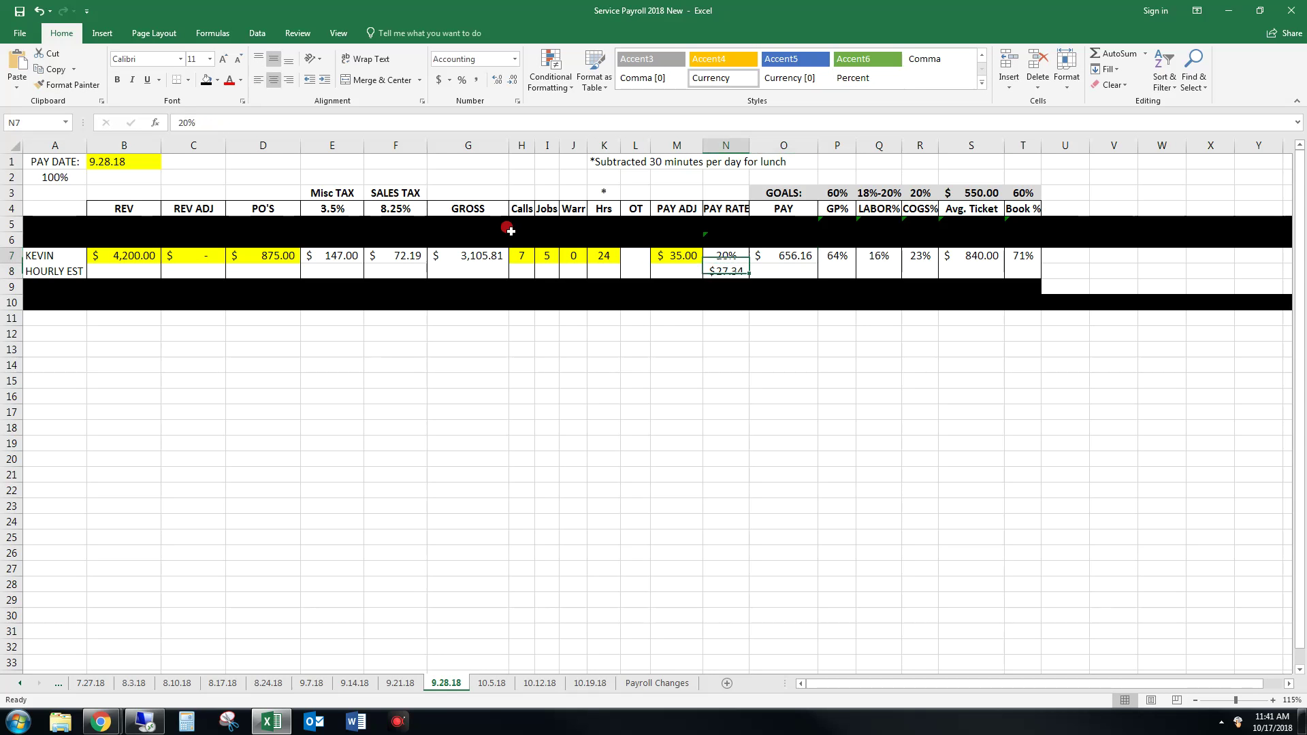
key(Escape)
- Review row 7 from the hours and overtime cells through pay, GP%, LABOR%, COGS%, average ticket and booking percentage
key(Right)
key(Right)
key(Right)
key(Right)
key(Right)
key(Right)
key(Left)
key(Left)
key(Left)
key(Left)
key(Left)
key(Left)
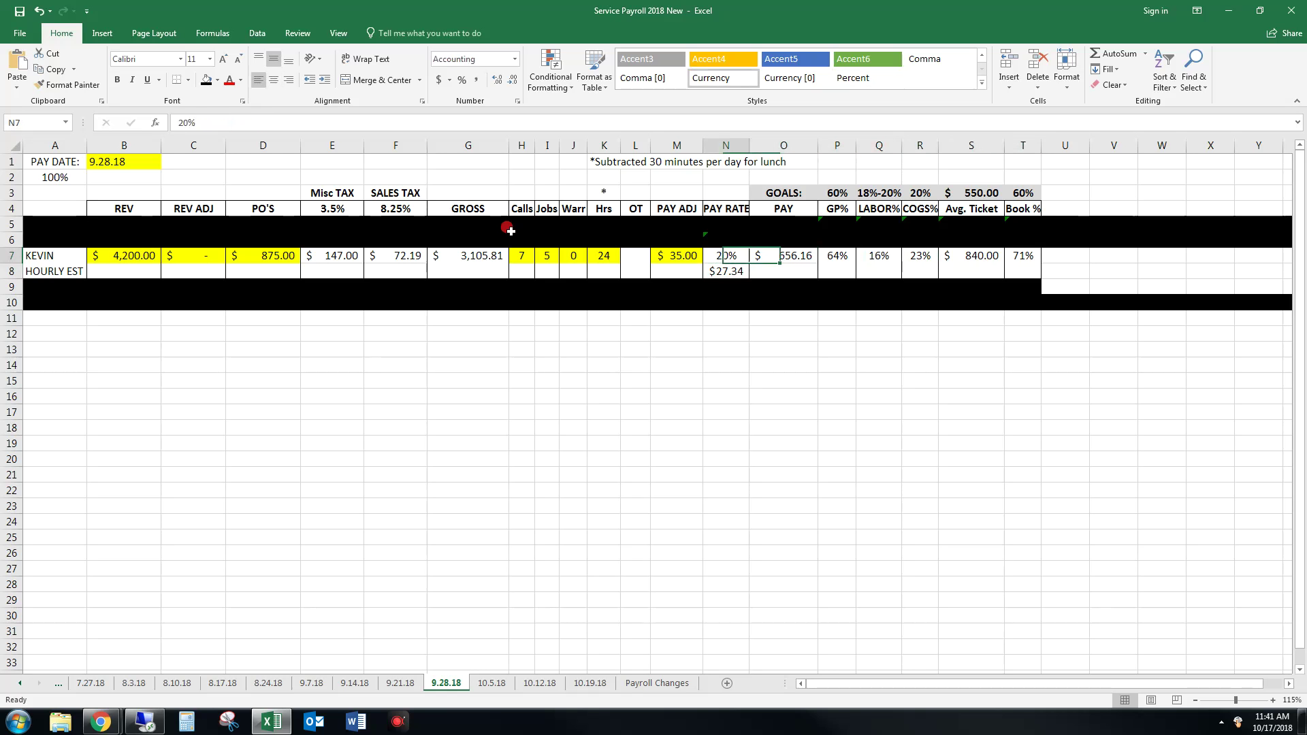
key(Left)
key(Left)
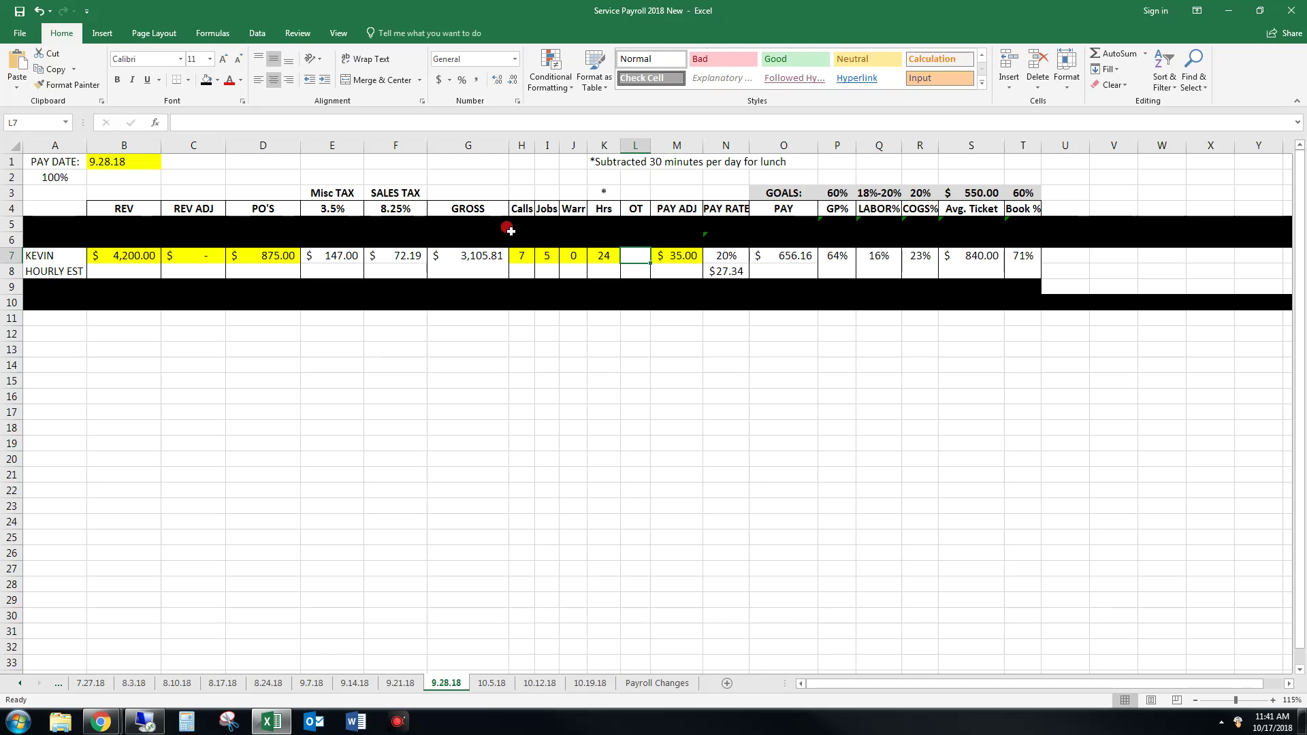
key(Right)
key(Right)
key(Right)
key(Right)
key(Right)
key(Right)
key(Right)
key(Right)
key(Left)
key(Left)
key(Left)
key(Left)
key(Left)
key(Left)
key(Left)
key(Left)
key(Left)
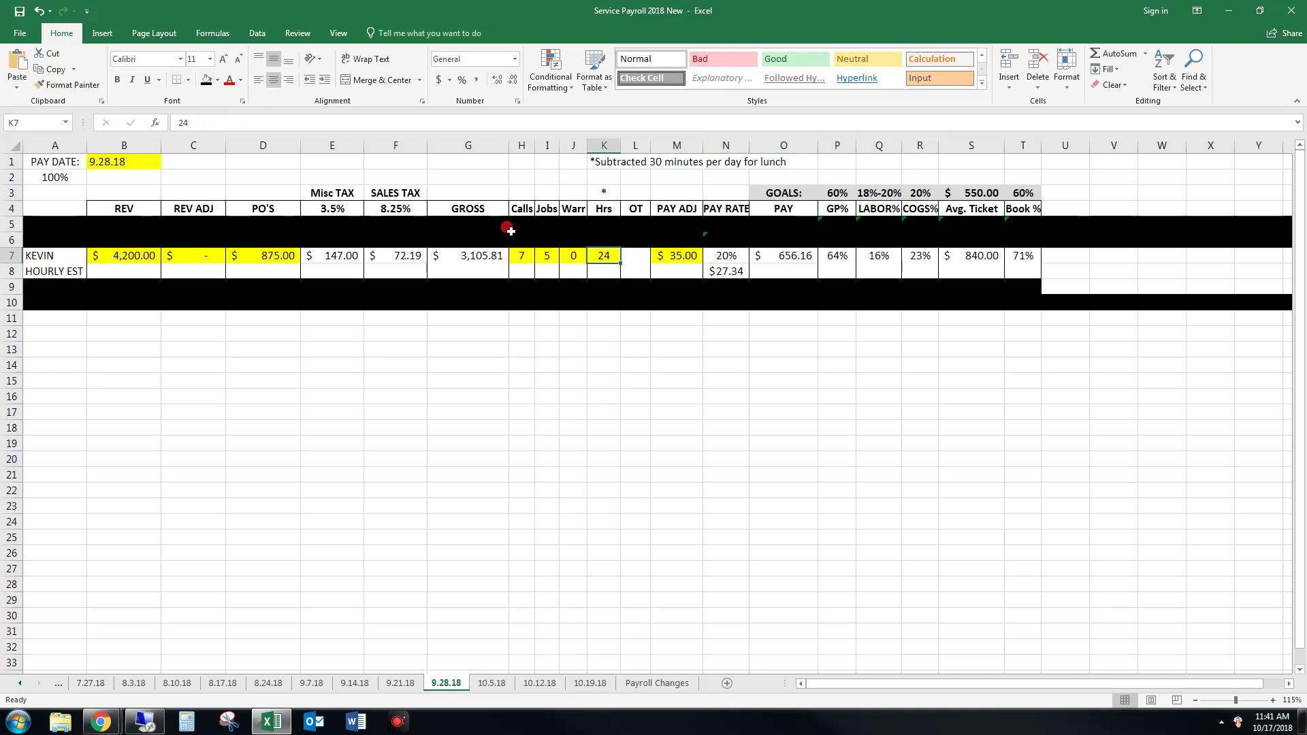
key(Right)
- Set the revenue in row 7 to 9,000
key(Left)
key(Left)
key(Left)
key(Left)
key(Left)
key(Left)
key(Left)
key(Left)
key(Left)
key(Left)
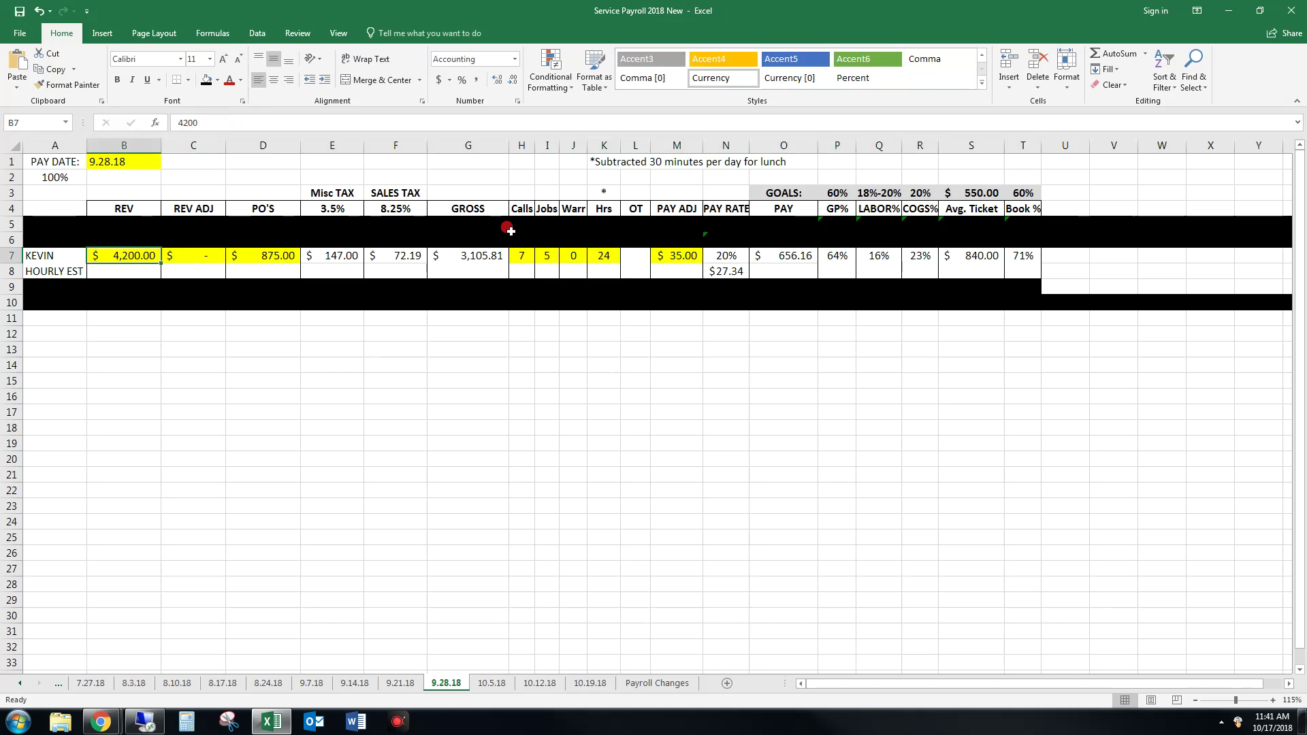
text(9000)
key(Right)
- Set the PO's amount in row 7 to 4,500
key(Right)
key(Right)
key(Left)
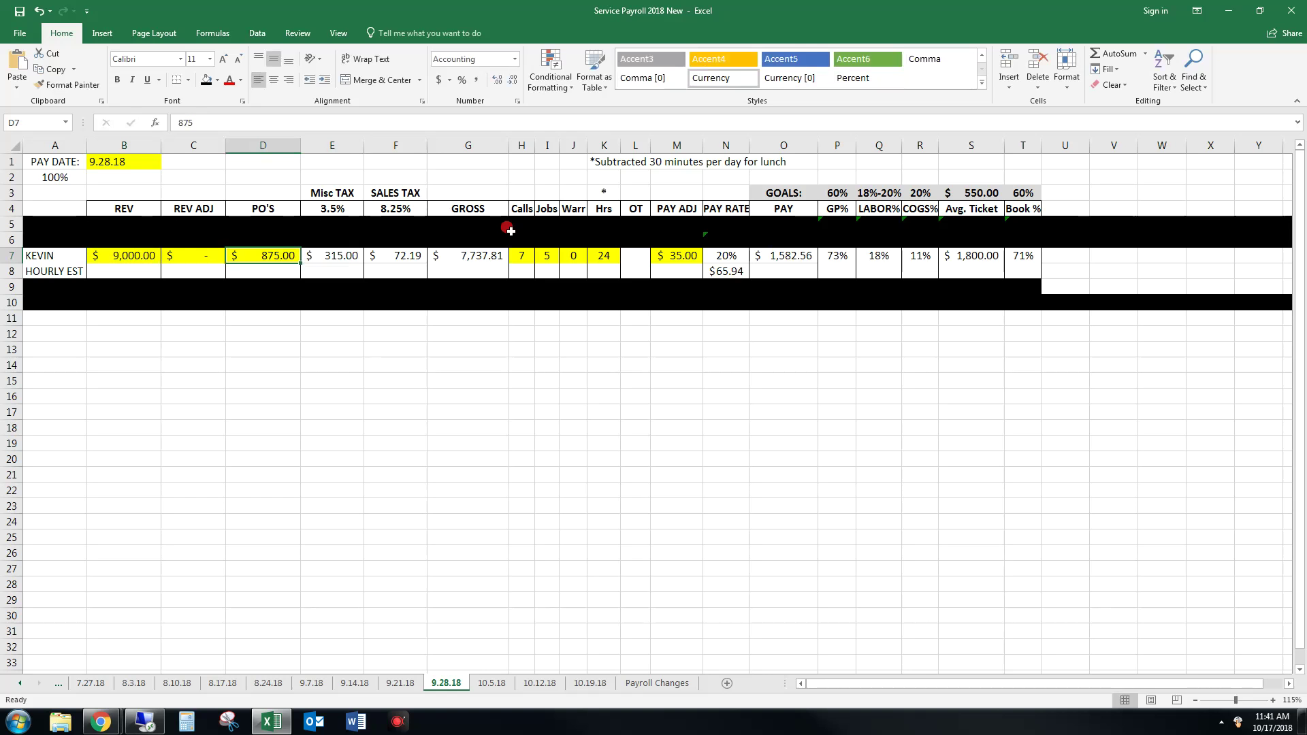
text(4500)
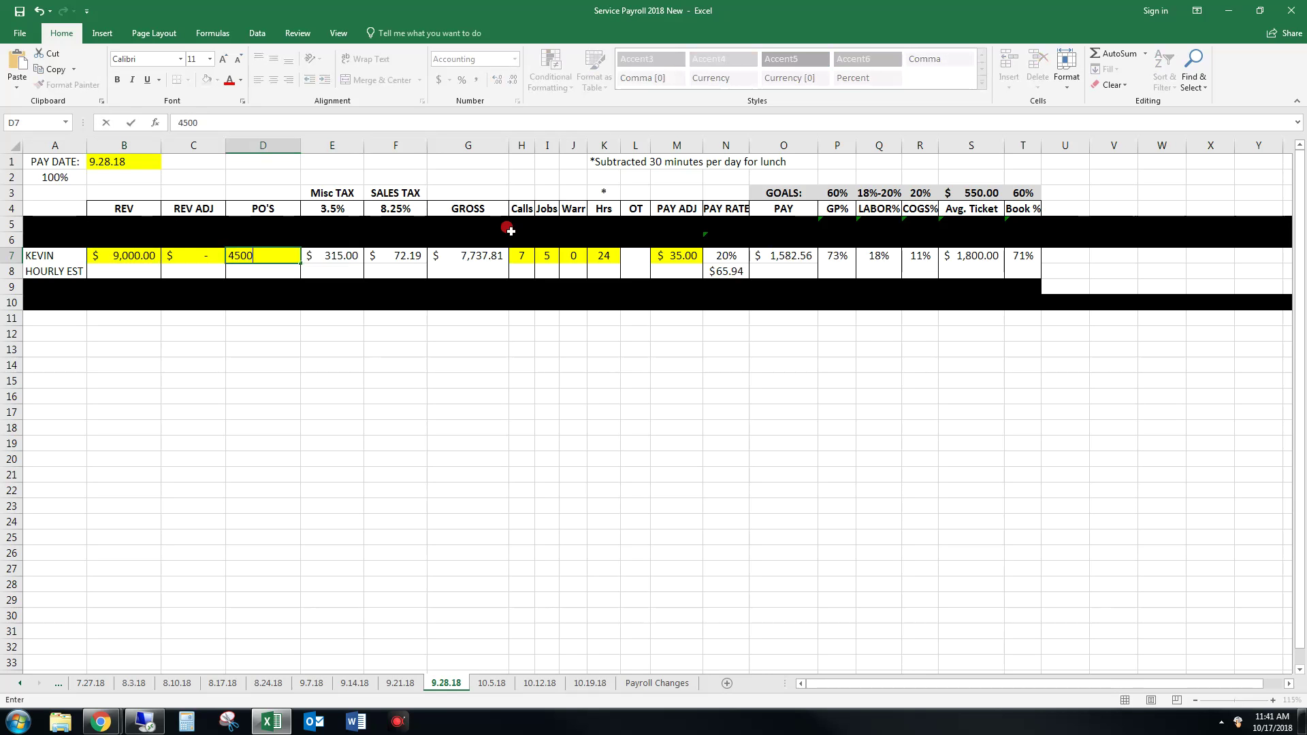
key(Right)
- In row 7, set calls to 15, jobs to 7 and hours to 30
key(Right)
key(Right)
key(Right)
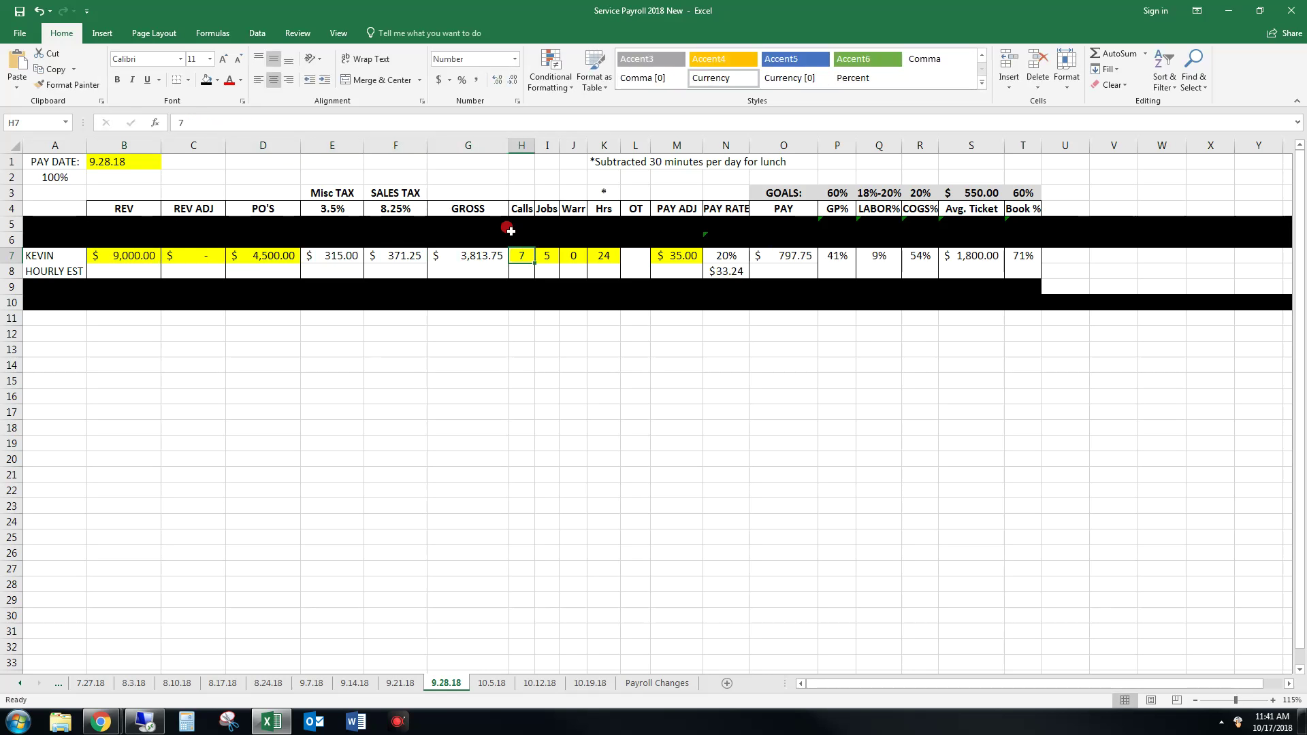
text(15)
key(Right)
text(7)
key(Right)
key(Right)
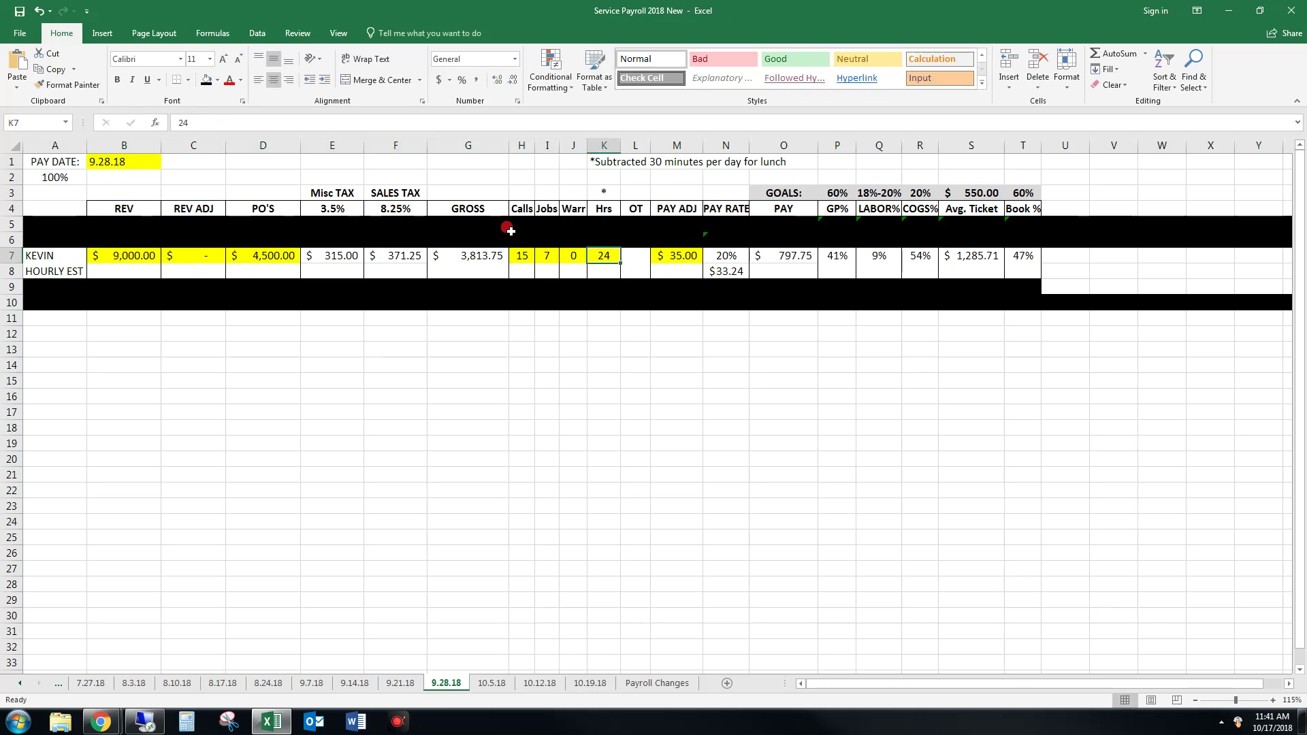
text(30)
key(Right)
- Review how the high PO's amount affects the pay, GP% and hourly estimate cells
key(Right)
key(Right)
key(Right)
key(Right)
key(Left)
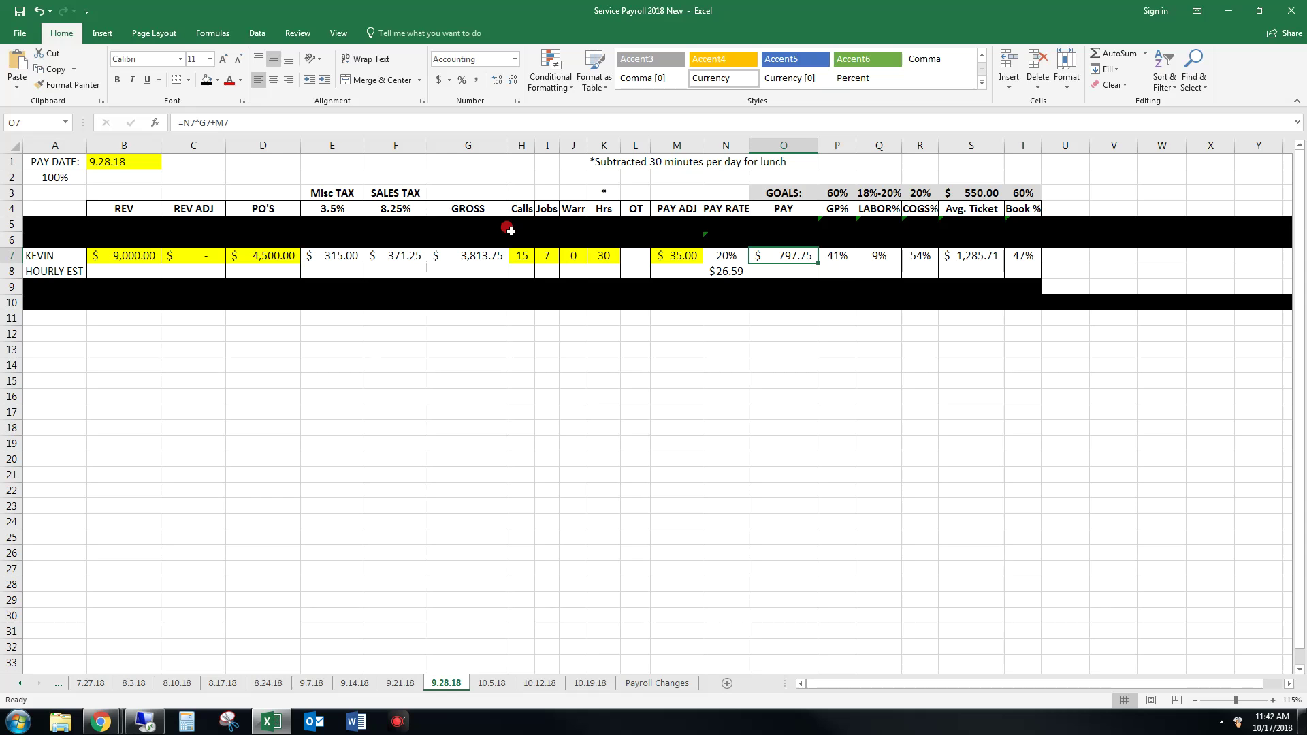
key(Right)
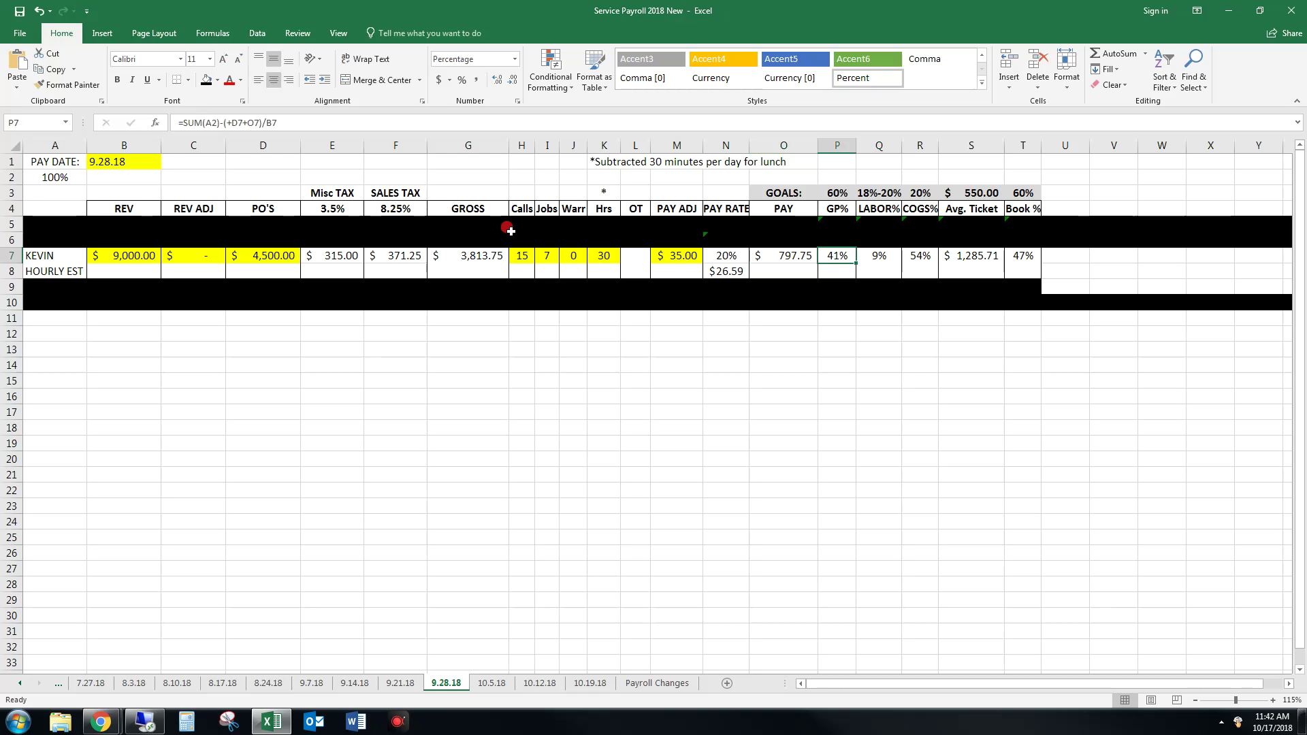
key(Left)
key(Left)
key(Down)
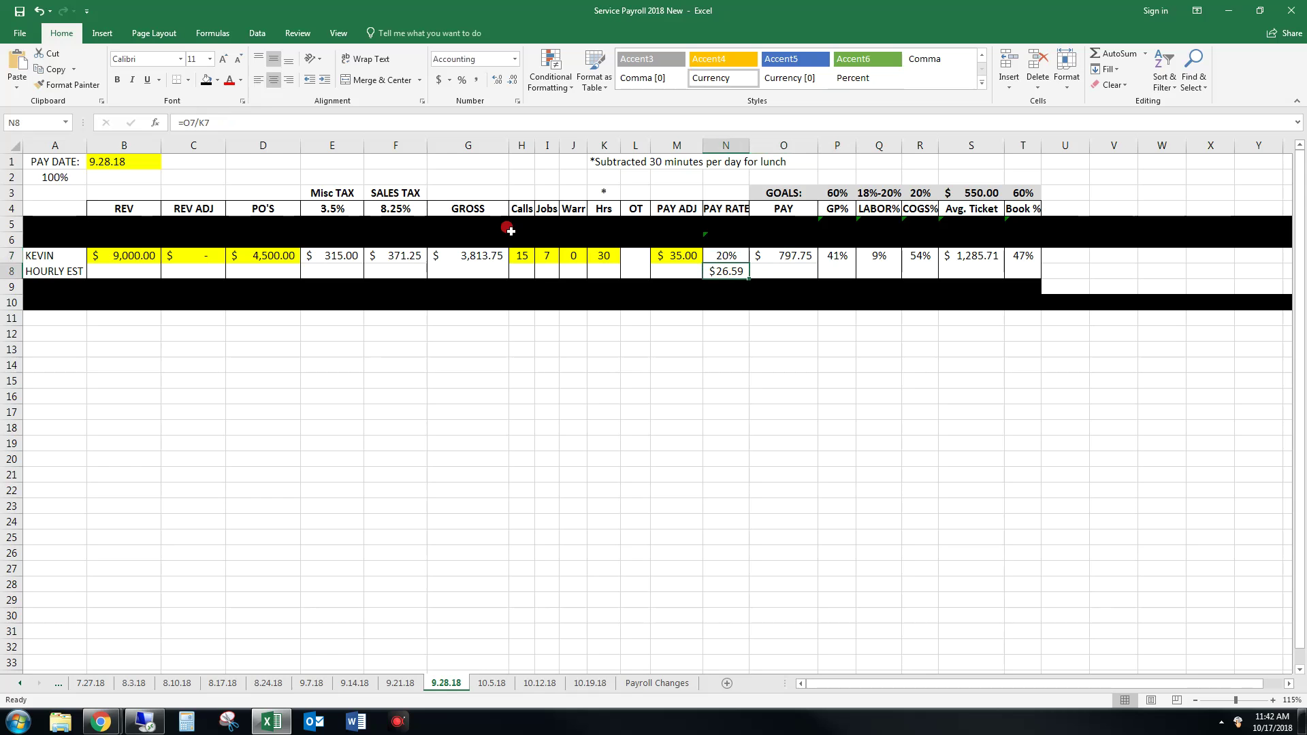
key(Up)
key(Right)
key(Left)
key(Down)
key(Up)
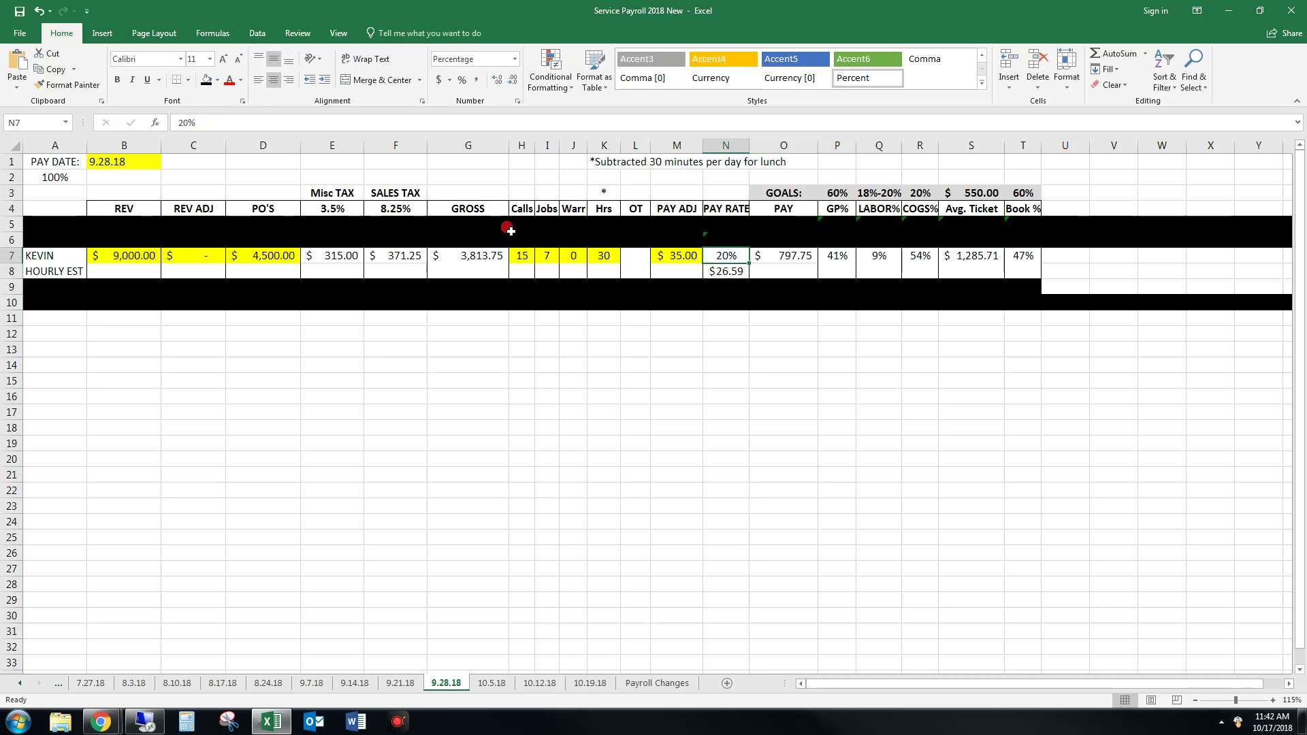
- Set the PO's amount in row 7 to 2,500
key(Left)
key(Left)
key(Left)
key(Left)
key(Left)
key(Left)
key(Left)
key(Left)
key(Left)
key(Left)
key(Left)
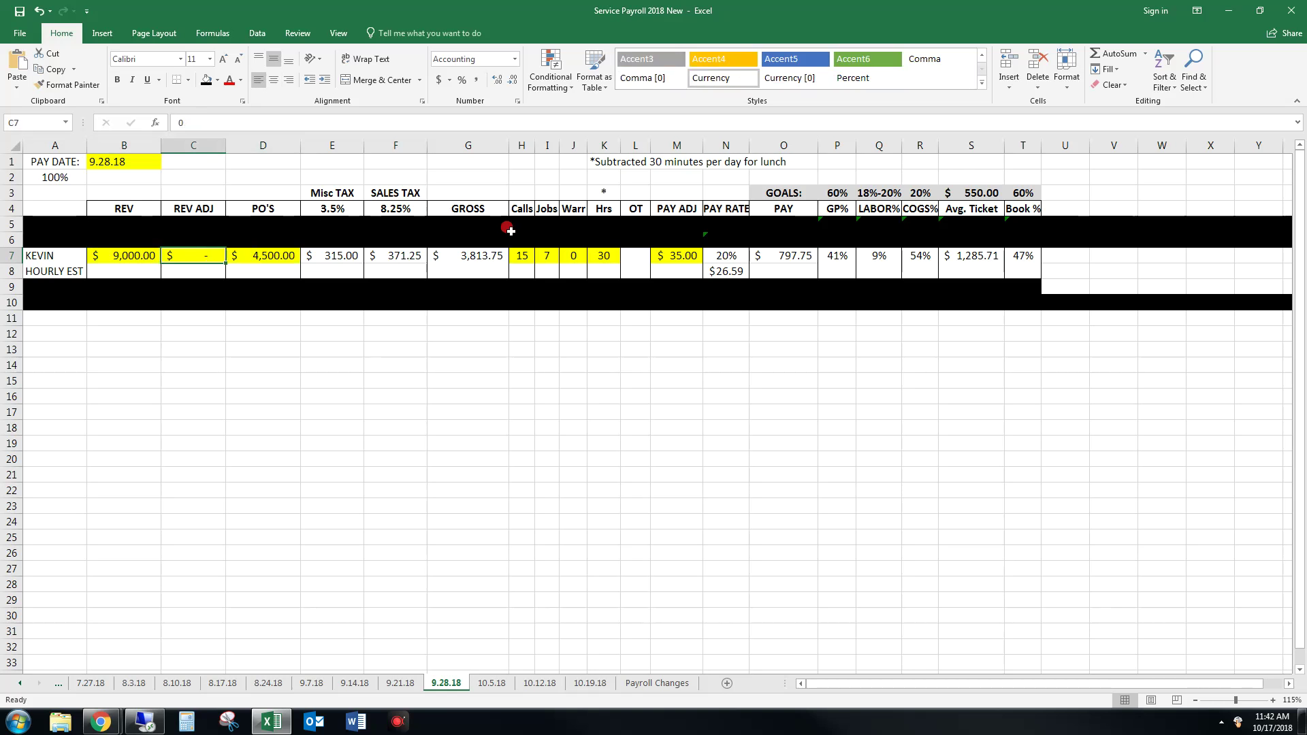
key(Right)
text(2500)
key(Right)
- Review the pay adjustment, pay rate, pay and GP% cells in row 7 with the reduced PO's amount
key(Right)
key(Right)
key(Right)
key(Right)
key(Right)
key(Right)
key(Right)
key(Right)
key(Right)
key(Right)
key(Left)
key(Left)
key(Left)
key(Right)
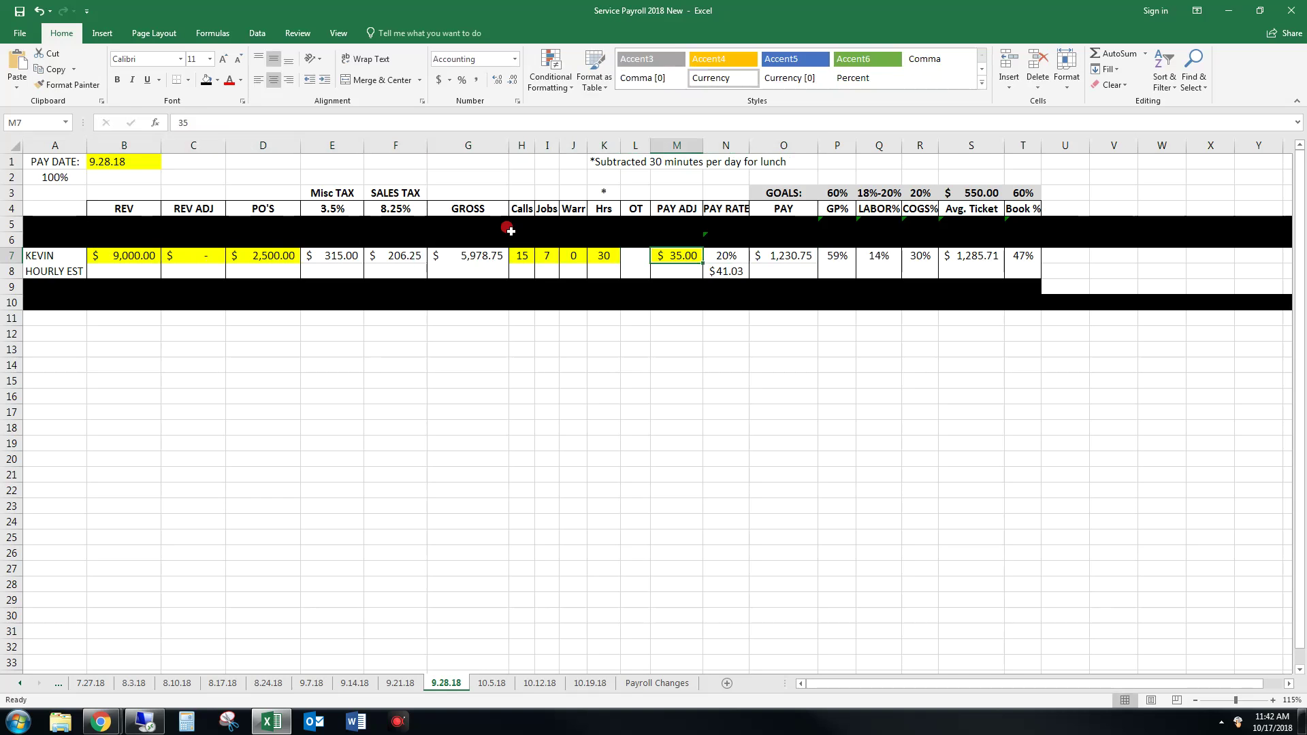
key(Right)
key(Right)
key(Right)
key(Left)
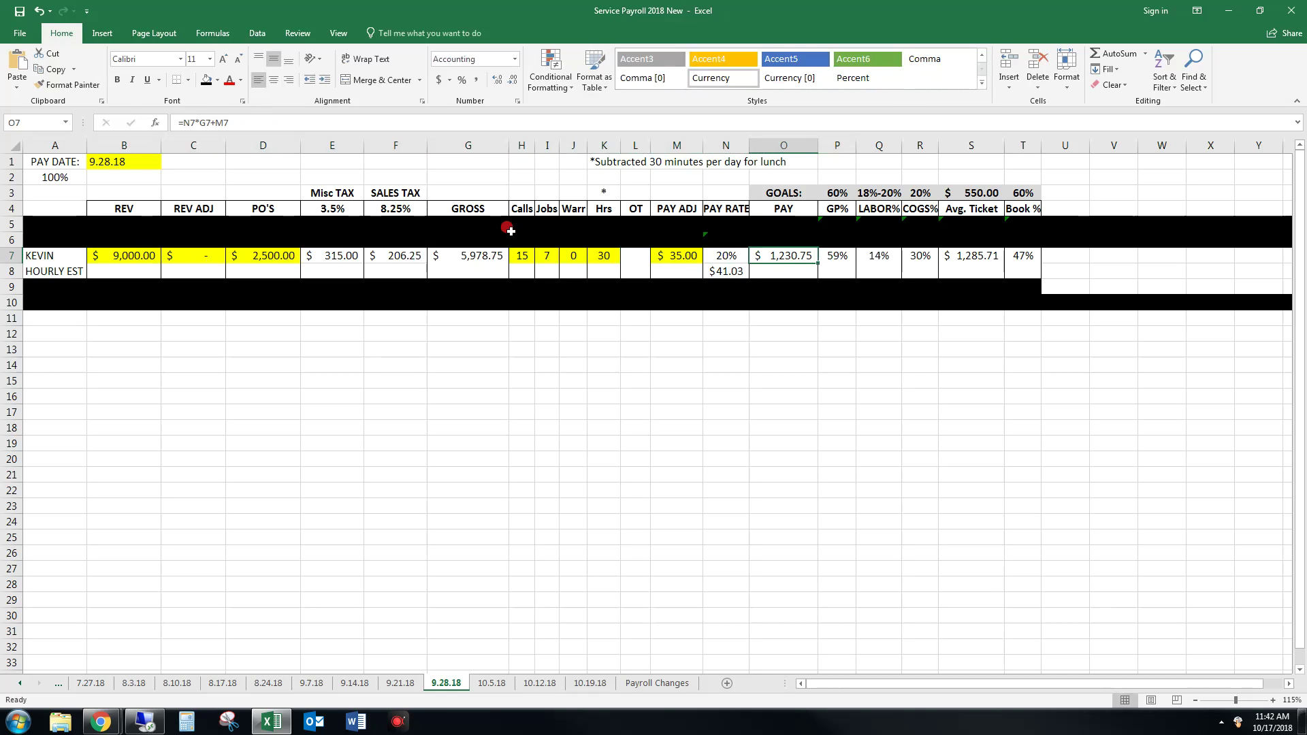
- Review the GP%, labor, COGS, average ticket and booking cells in row 7, along with the cells feeding the pay
key(Right)
key(Right)
key(Right)
key(Right)
key(Right)
key(Left)
key(Left)
key(Left)
key(Right)
key(Right)
key(Left)
key(Left)
key(Left)
key(Left)
key(Left)
key(Left)
key(Left)
key(Left)
key(Left)
key(Left)
key(Left)
key(Left)
key(Left)
- Check the hourly estimate under the pay rate and the hours it is based on in row 7
key(Right)
key(Right)
key(Right)
key(Right)
key(Right)
key(Right)
key(Right)
key(Right)
key(Right)
key(Left)
key(Down)
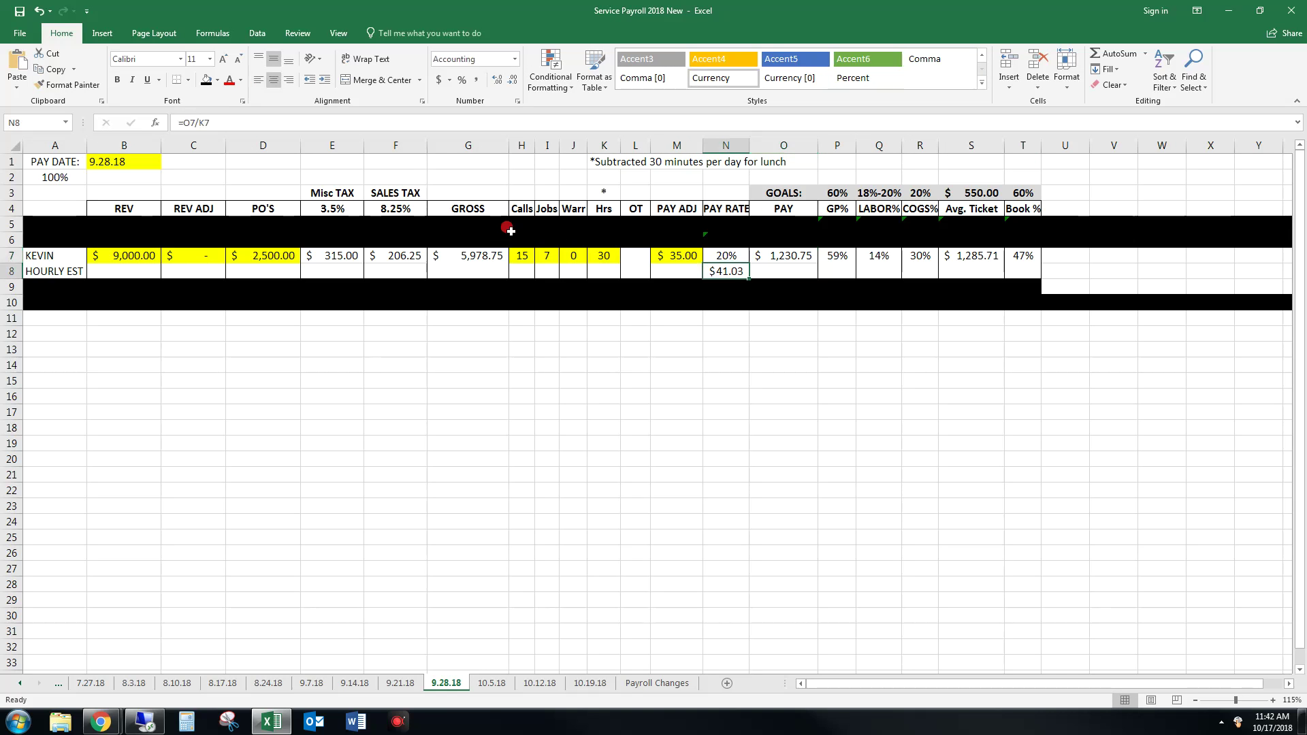
key(Up)
key(Left)
key(Left)
key(Left)
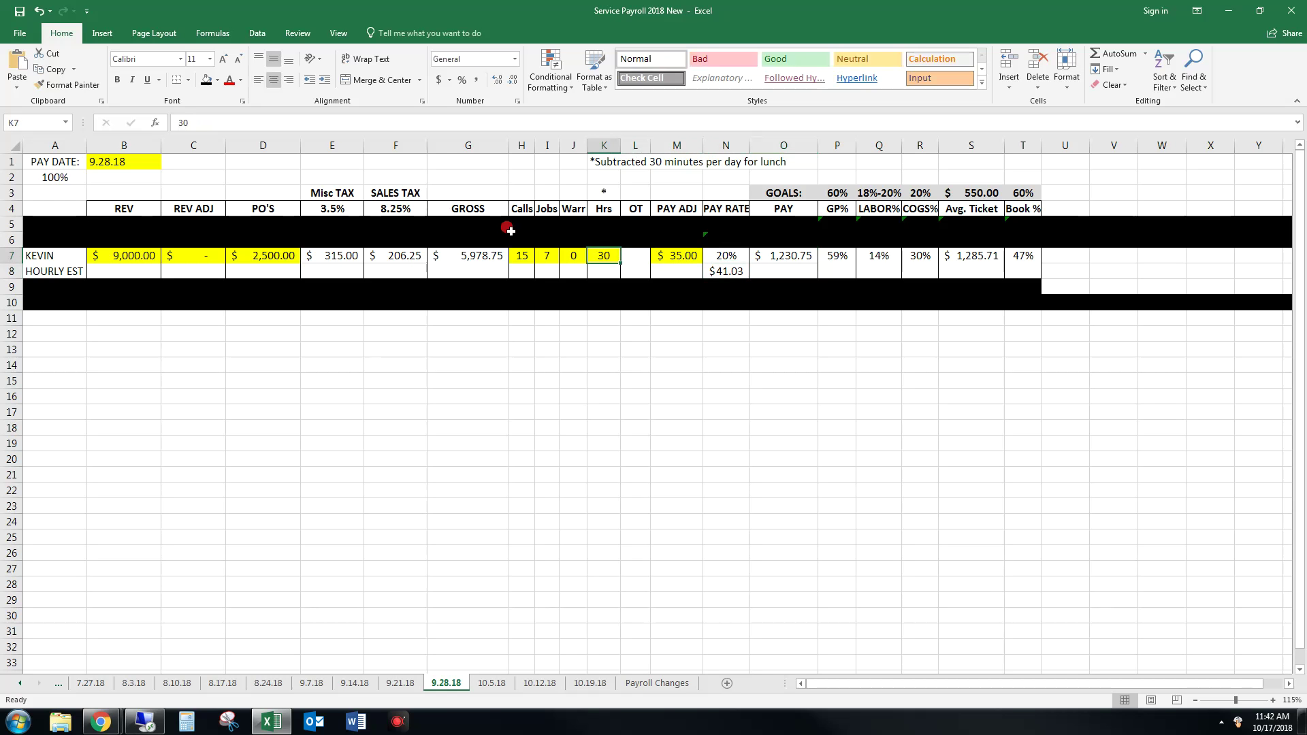
- Set the revenue in row 7 to 12,000
key(Left)
key(Left)
key(Left)
key(Left)
key(Left)
key(Left)
key(Left)
key(Left)
key(Left)
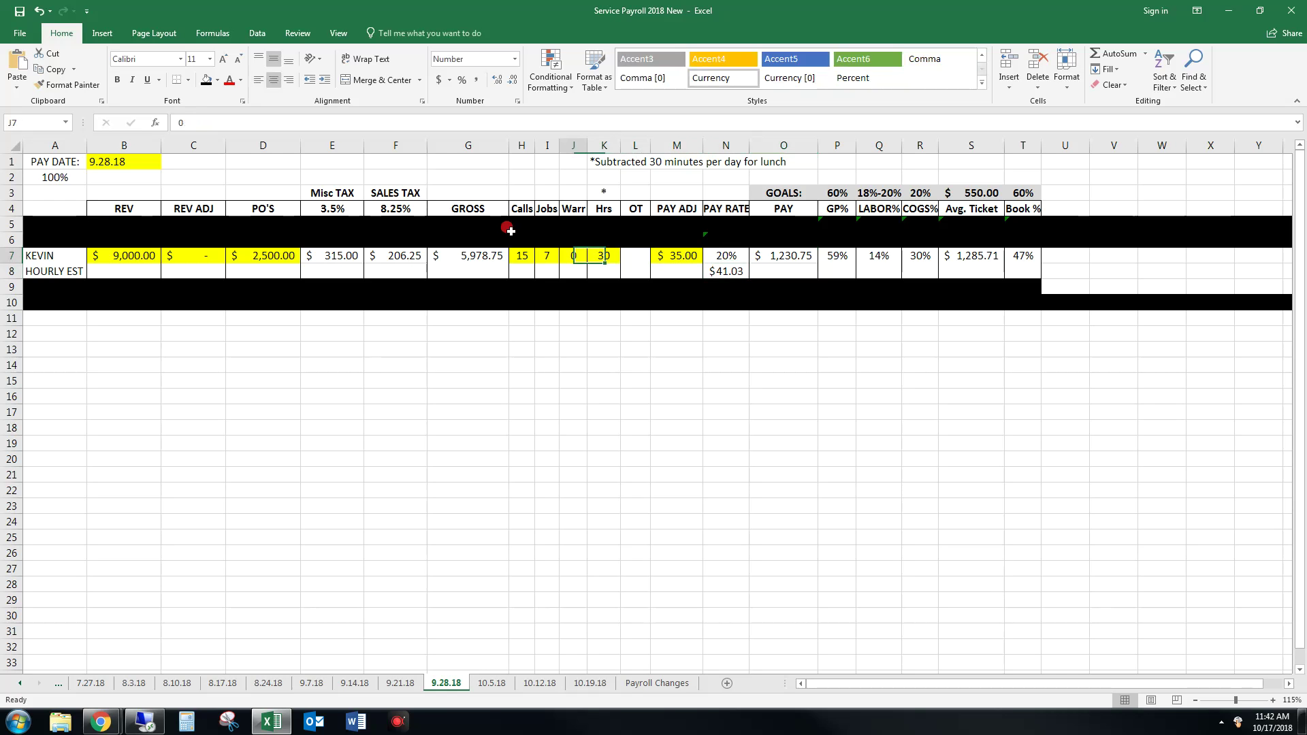
text(12000)
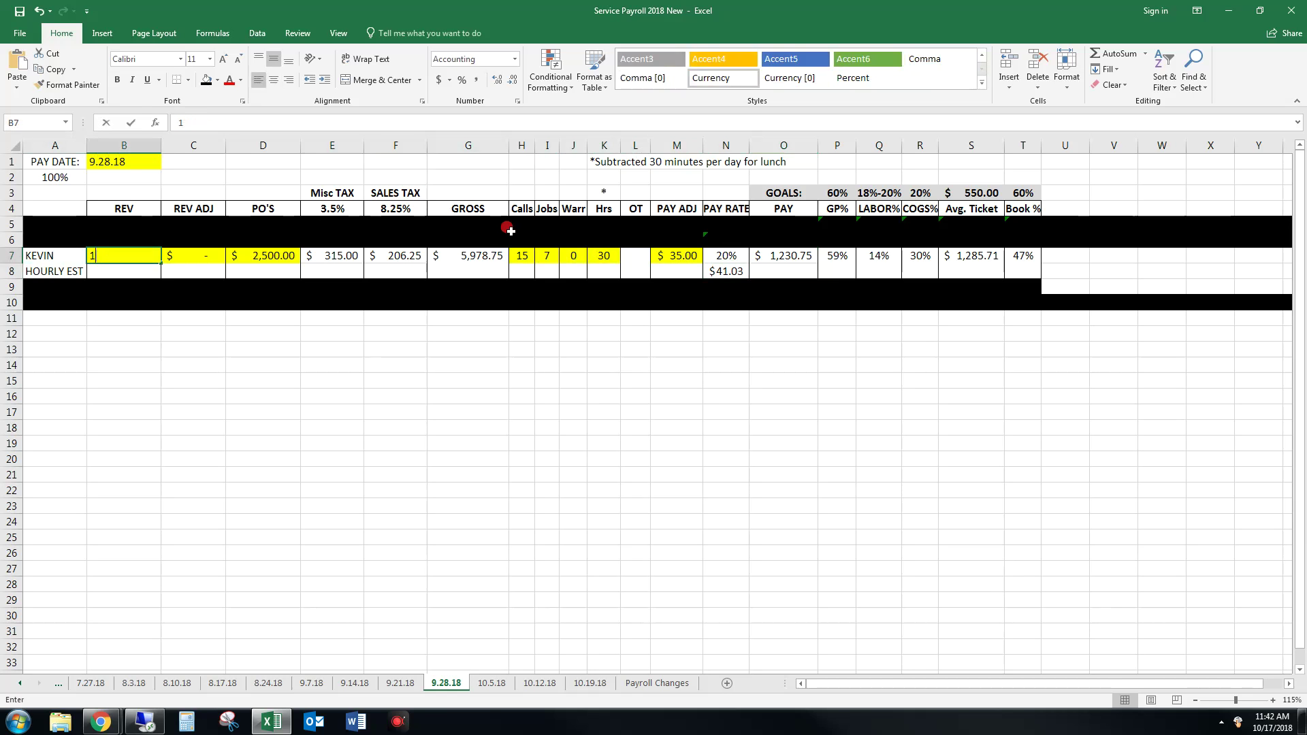
key(Right)
key(Right)
key(Right)
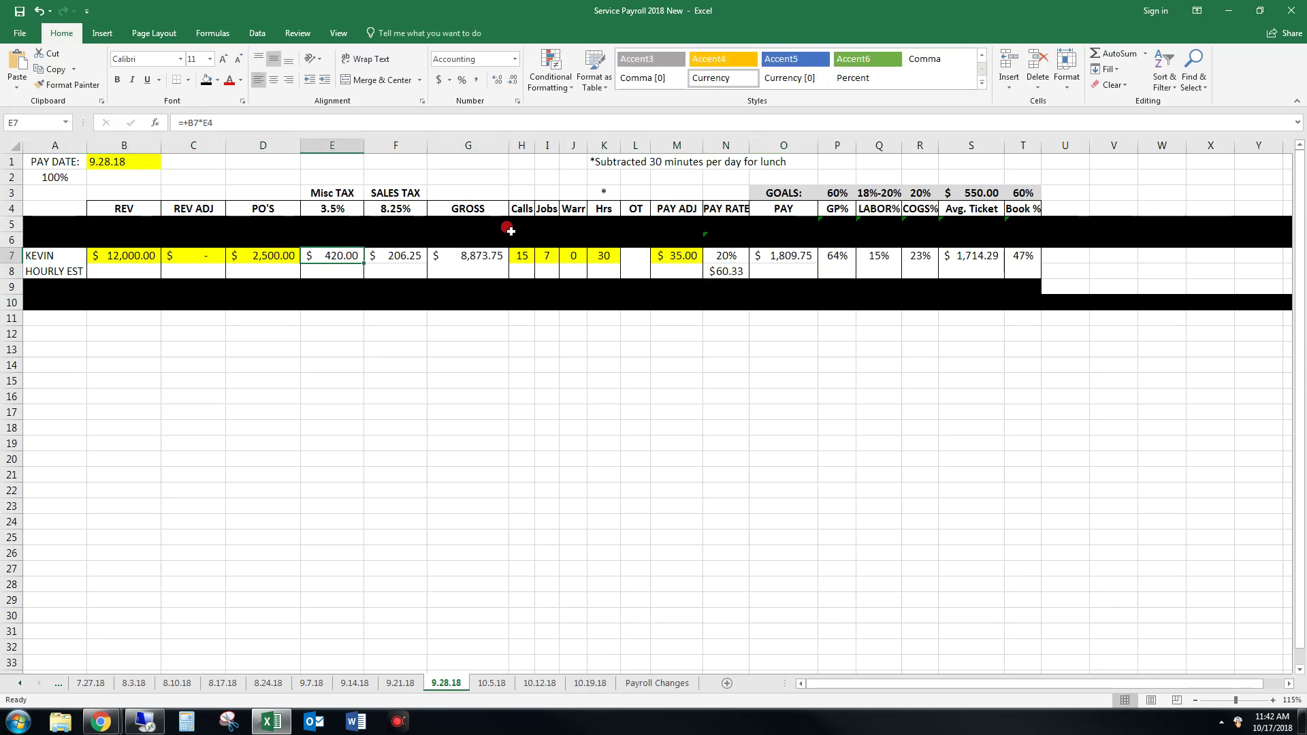
- In row 7, set the PO's amount to 3,500 and the hours to 40
key(Left)
text(3500)
key(Right)
key(Right)
key(Right)
key(Right)
key(Right)
key(Right)
key(Right)
text(40)
key(Right)
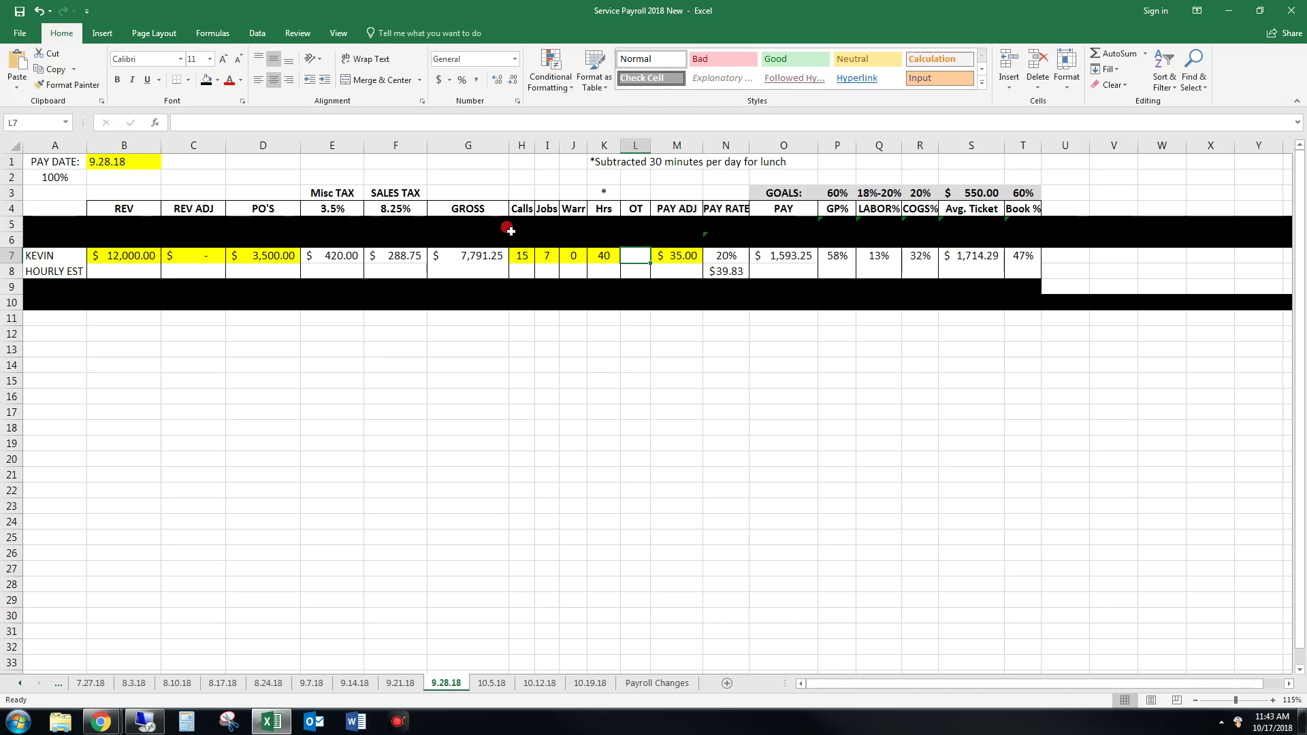
- Raise the pay rate in row 7 to 25%
key(Right)
key(Right)
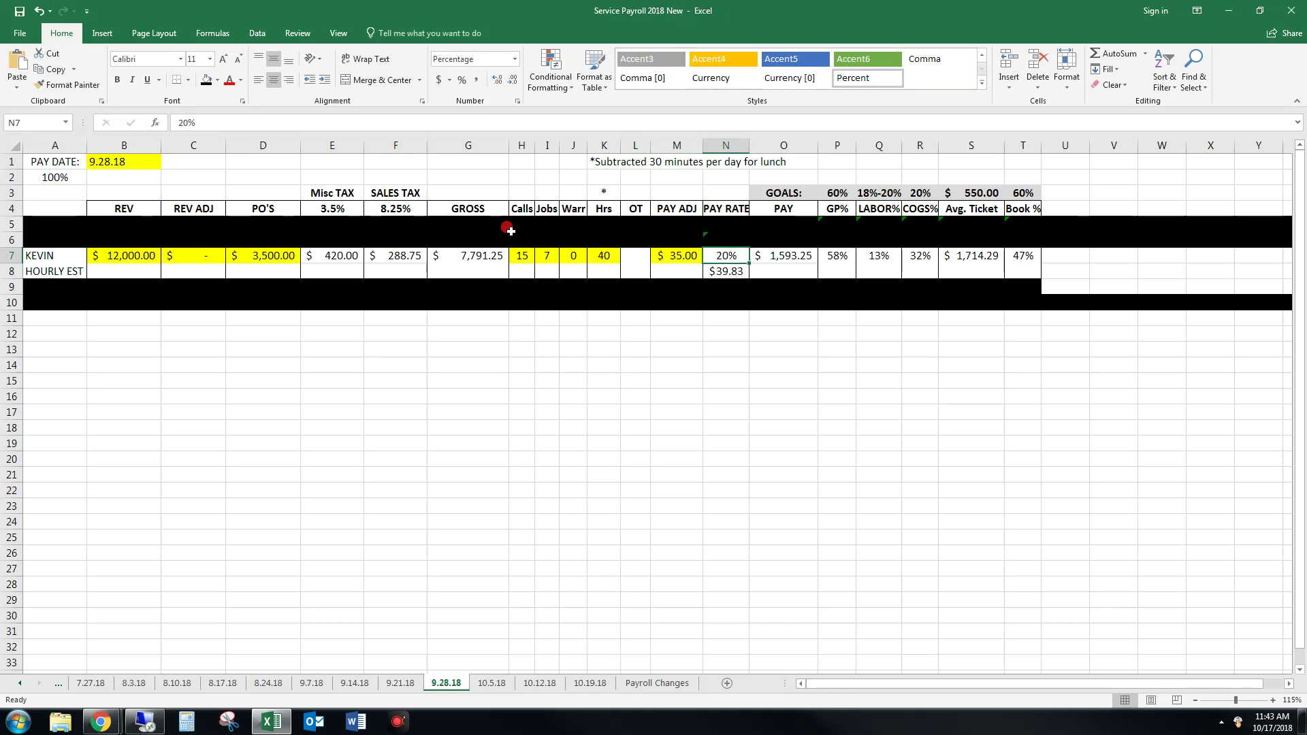
text(25)
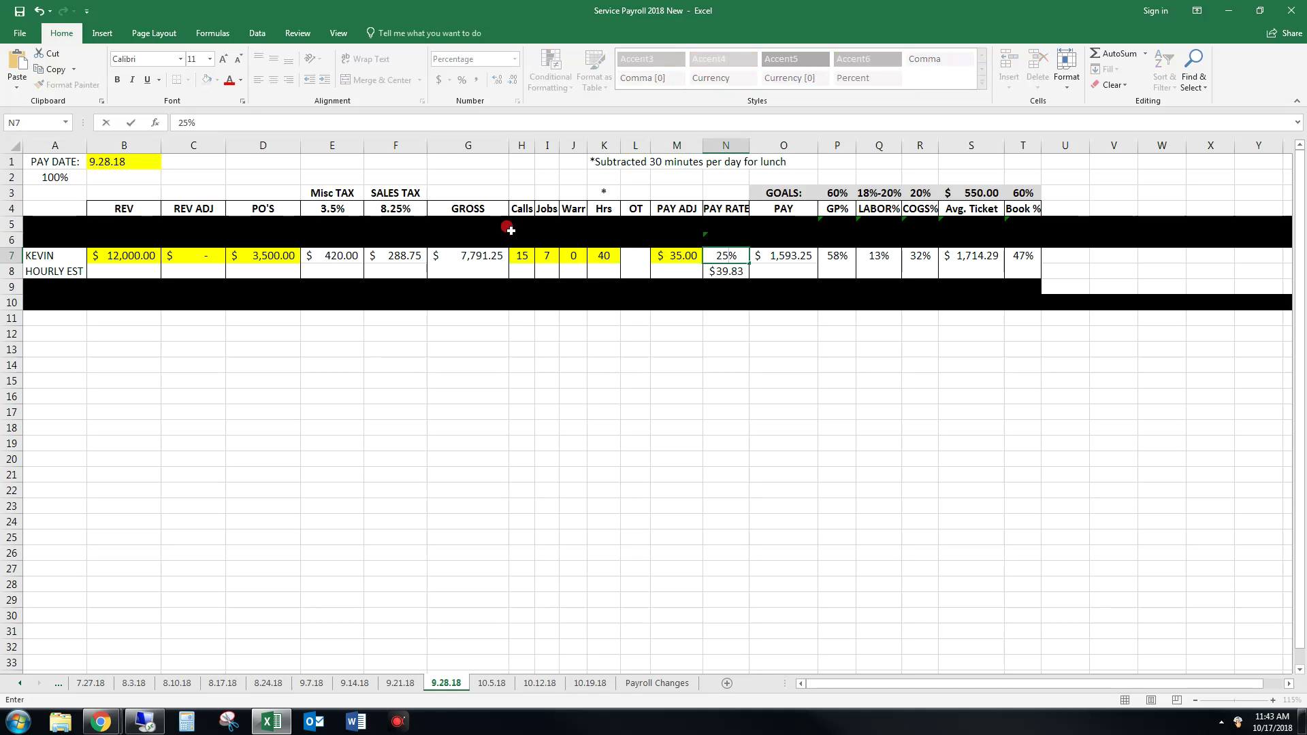
click(723, 365)
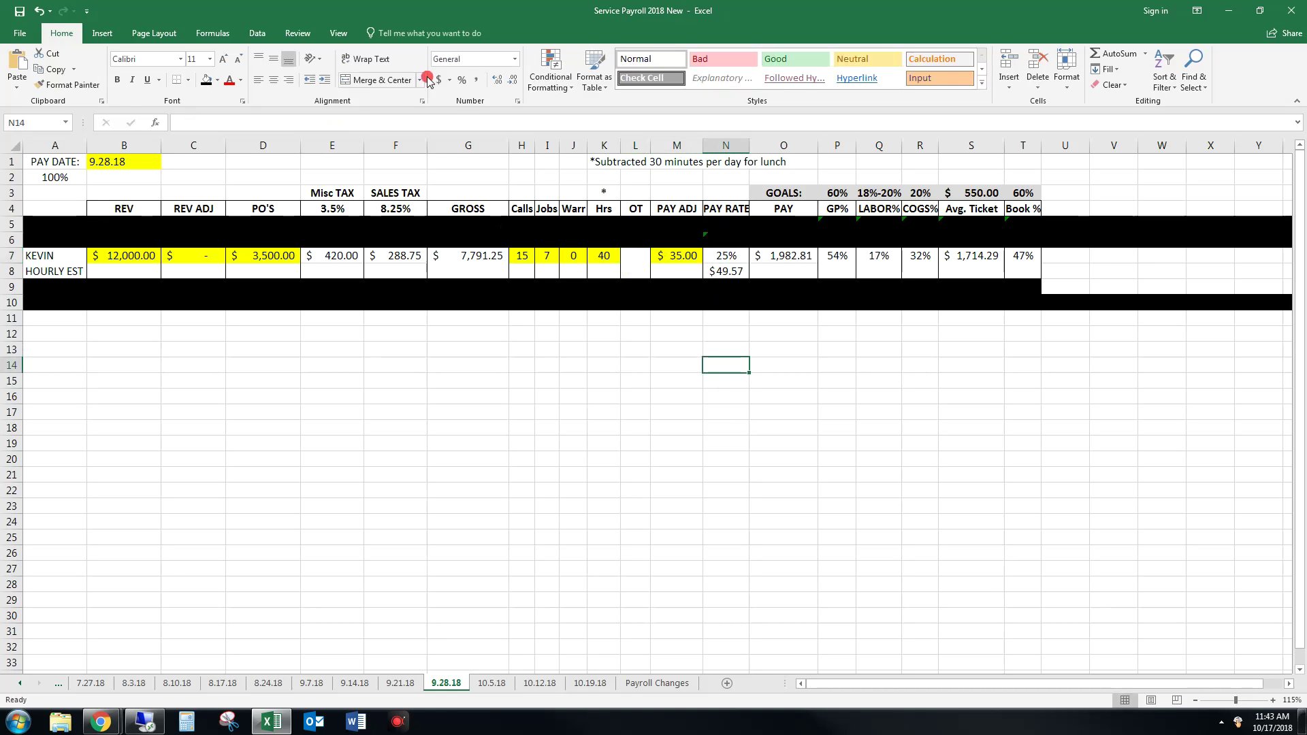
- Format the row 7 pay rate as a dollar amount and clear the hourly estimate beneath it
click(723, 257)
click(439, 79)
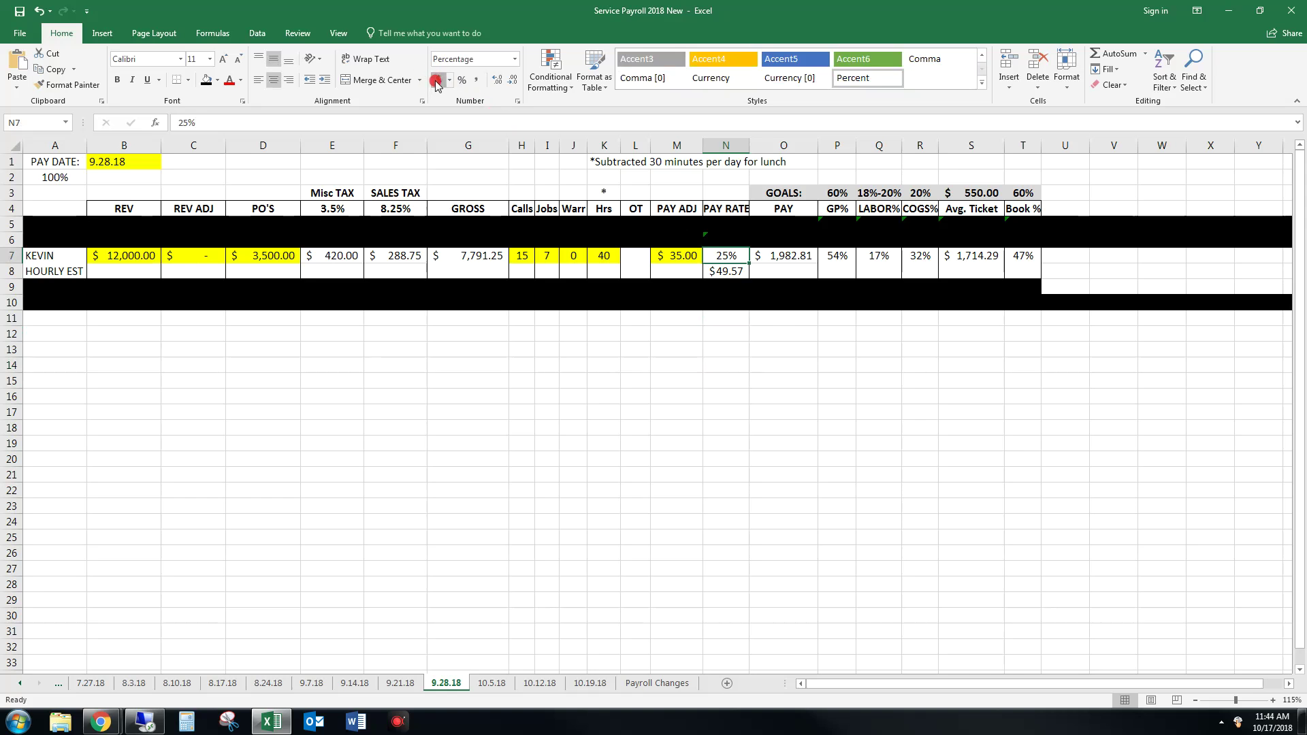
click(767, 329)
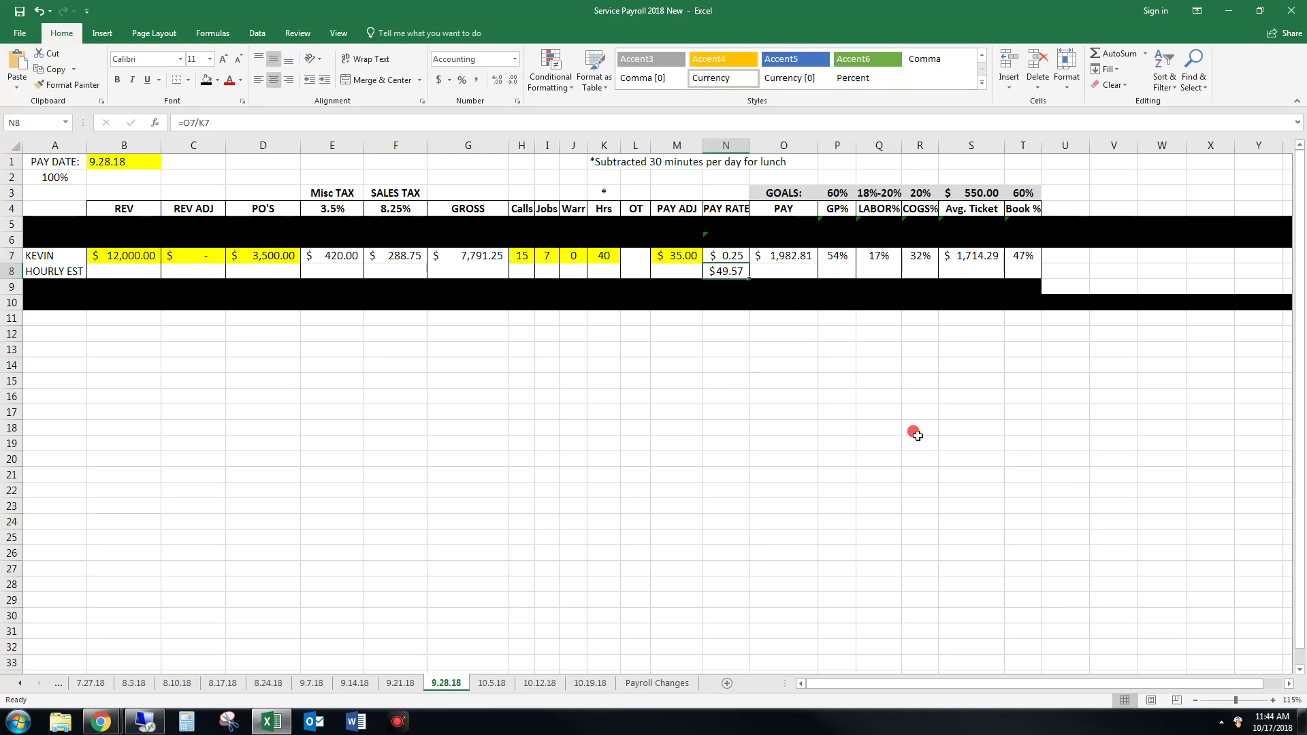
key(Delete)
drag(724, 348, 723, 335)
- Set the pay rate in row 7 to an hourly $25.00
click(726, 256)
text(25)
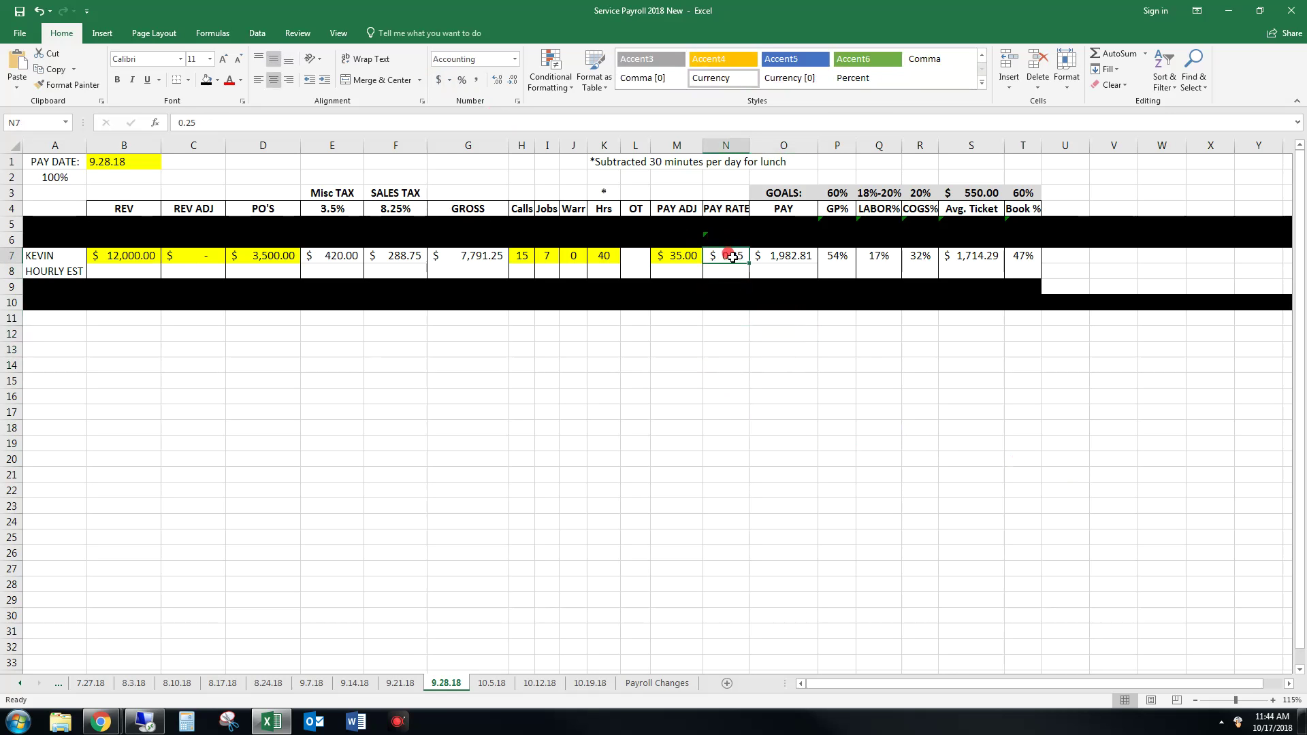
key(Return)
key(Left)
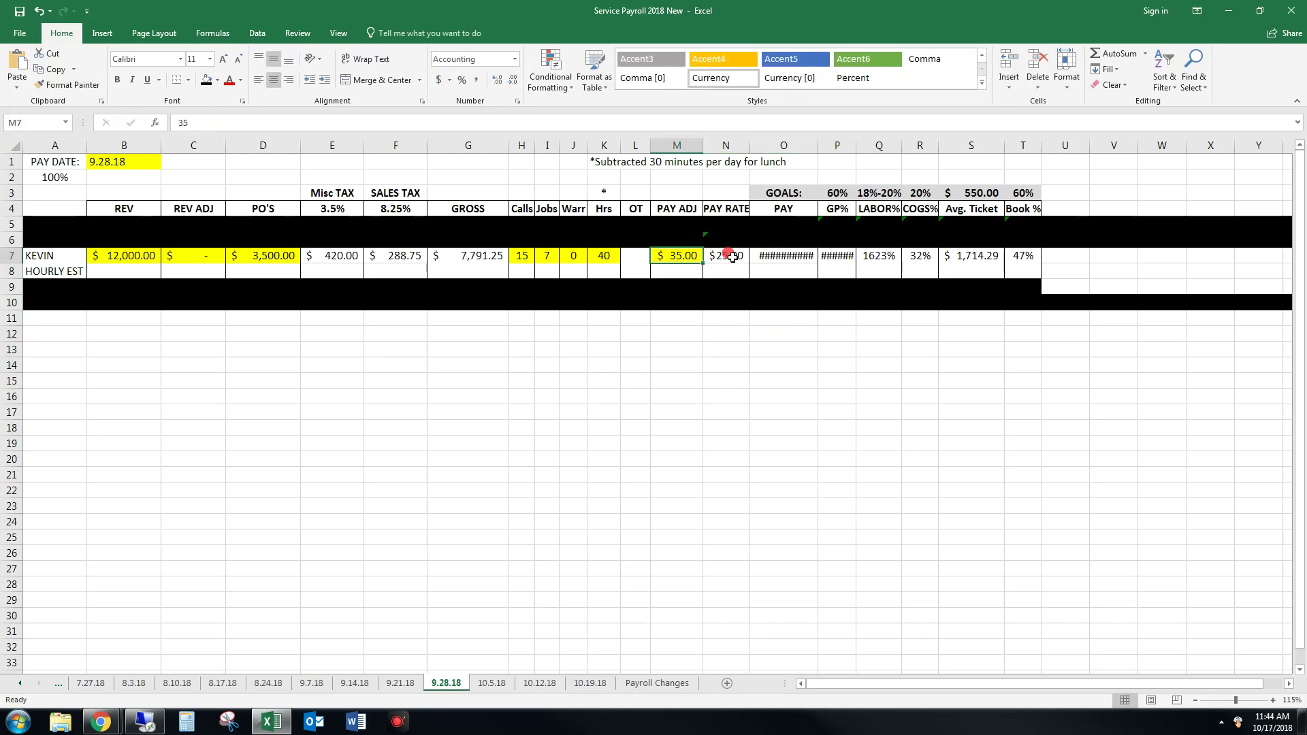
key(Left)
key(Right)
key(Right)
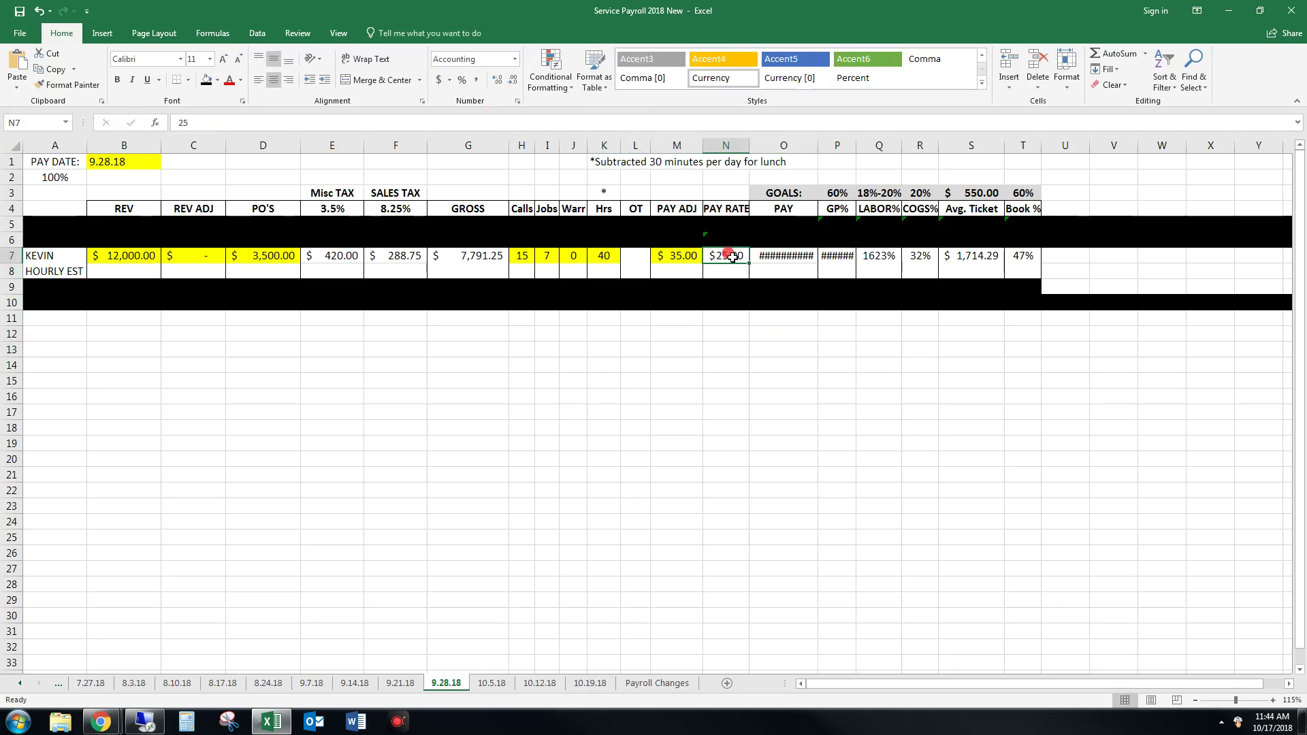
- Replace the pay formula in O7 with pay rate times hours, multiplying N7 by K7
key(Right)
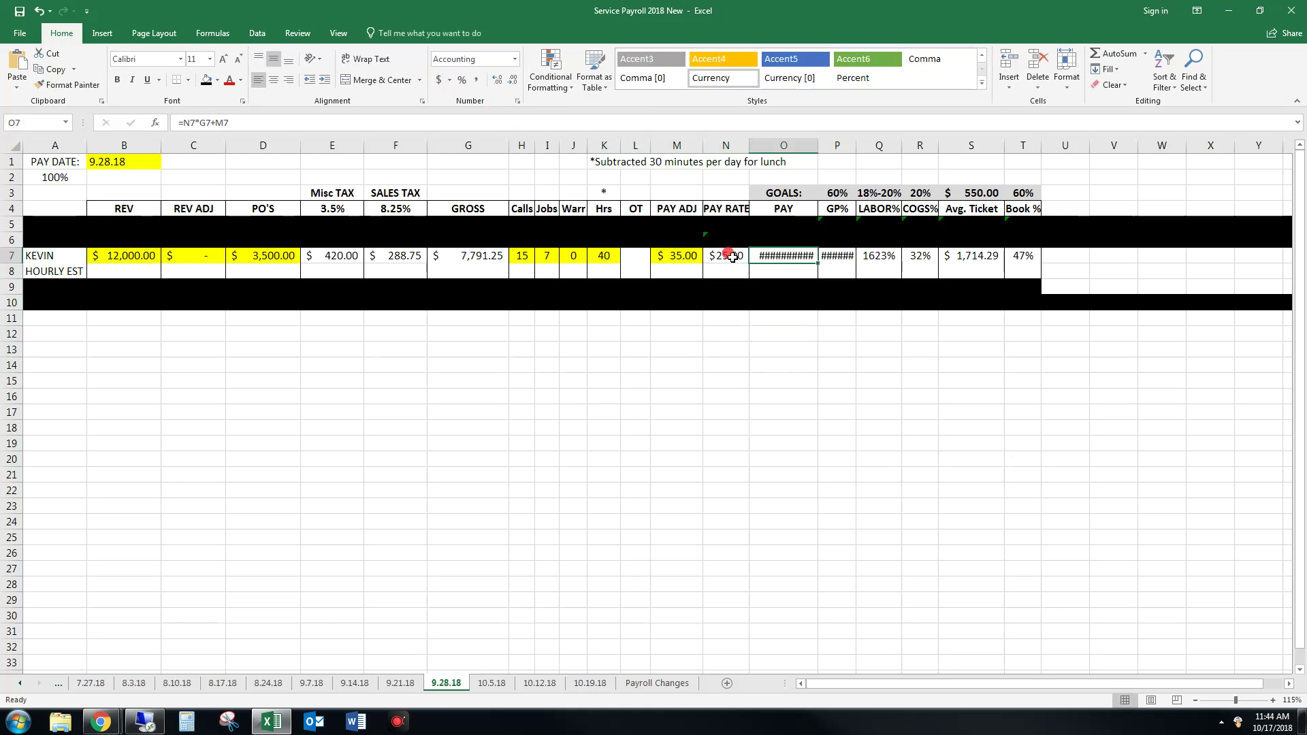
key(F2)
key(BackSpace)
key(BackSpace)
key(BackSpace)
key(BackSpace)
key(BackSpace)
key(BackSpace)
key(BackSpace)
key(BackSpace)
click(727, 259)
text(*)
click(605, 257)
key(Return)
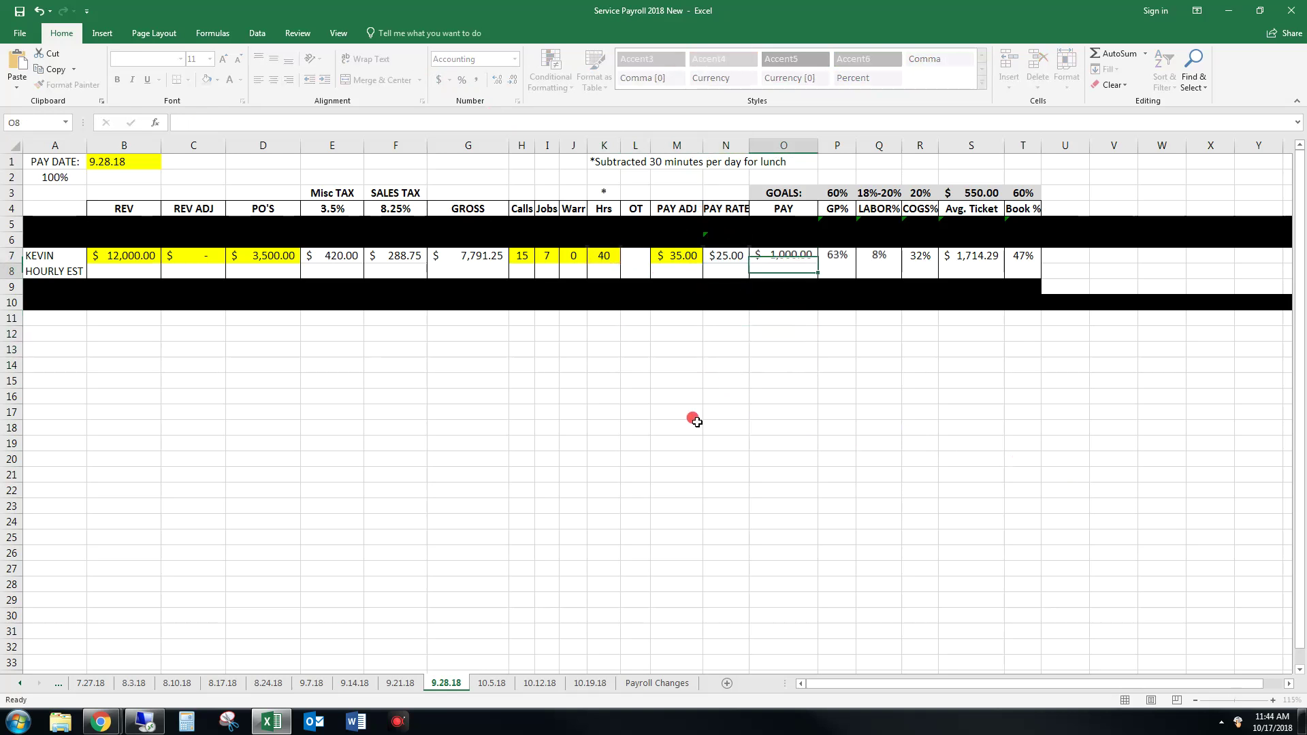
- Change the hourly pay rate in row 7 to $45.00
click(742, 395)
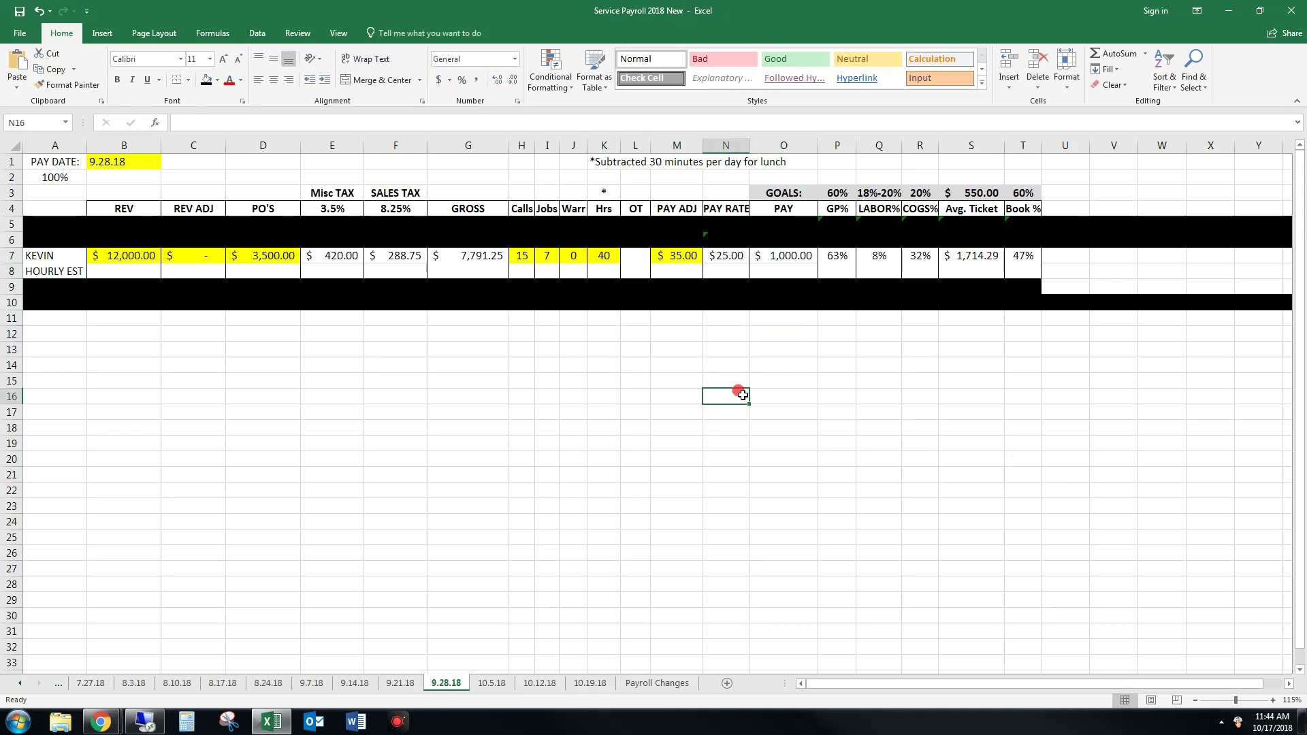
key(Up)
key(Up)
key(Up)
key(Up)
key(Up)
key(Up)
key(Up)
key(Up)
key(Up)
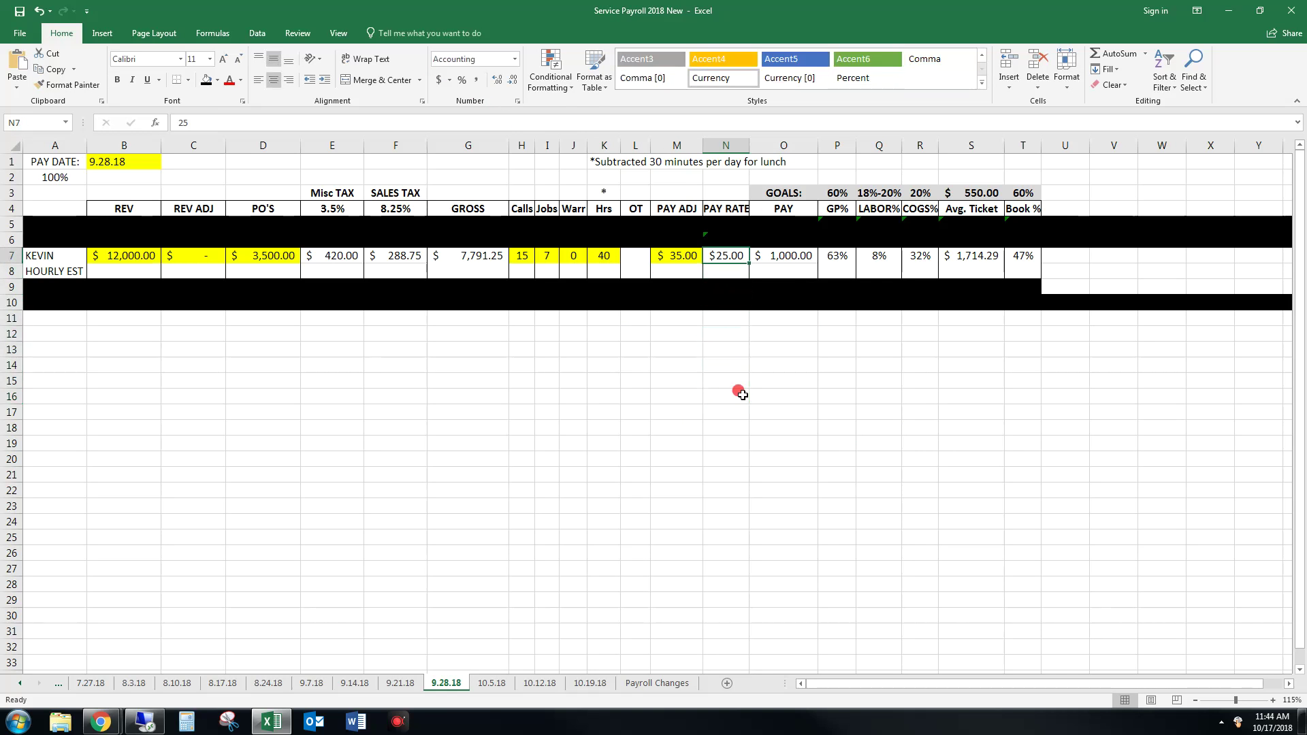
text(45)
key(Left)
- Set the hours in row 7 to 30
key(Left)
key(Left)
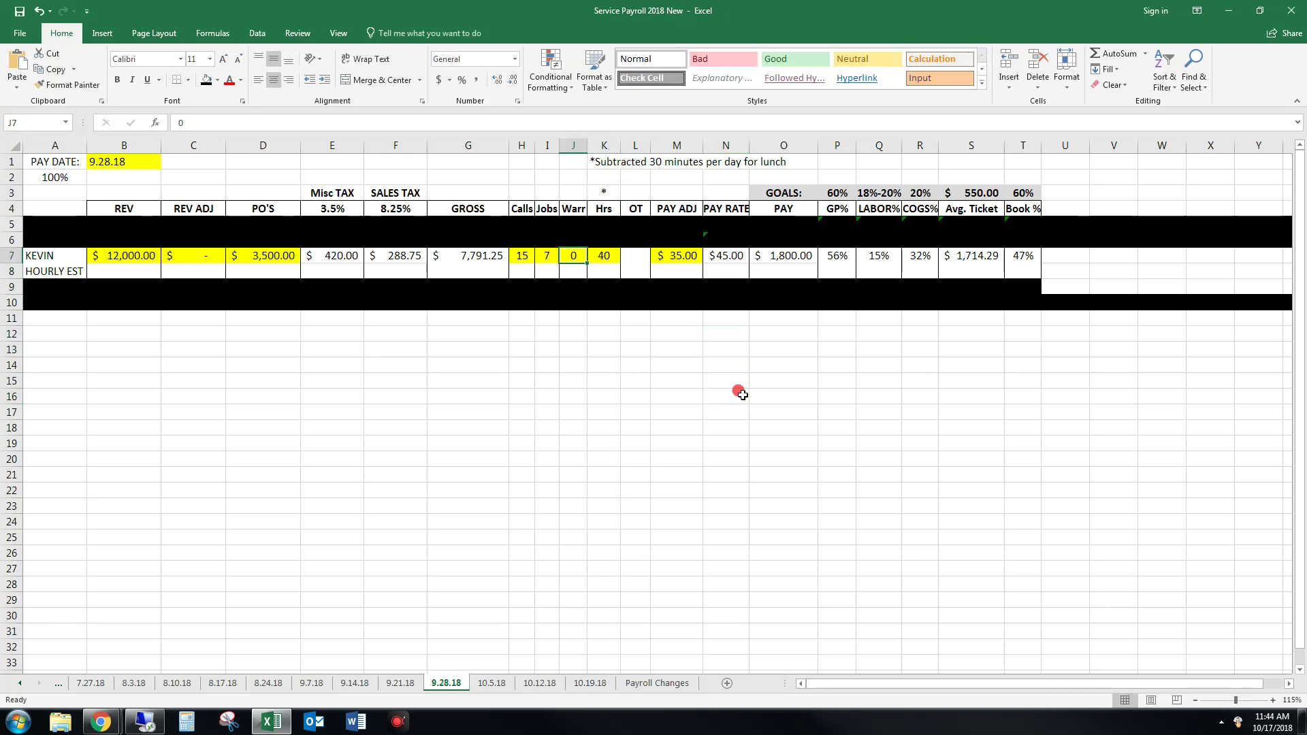
text(30)
key(Right)
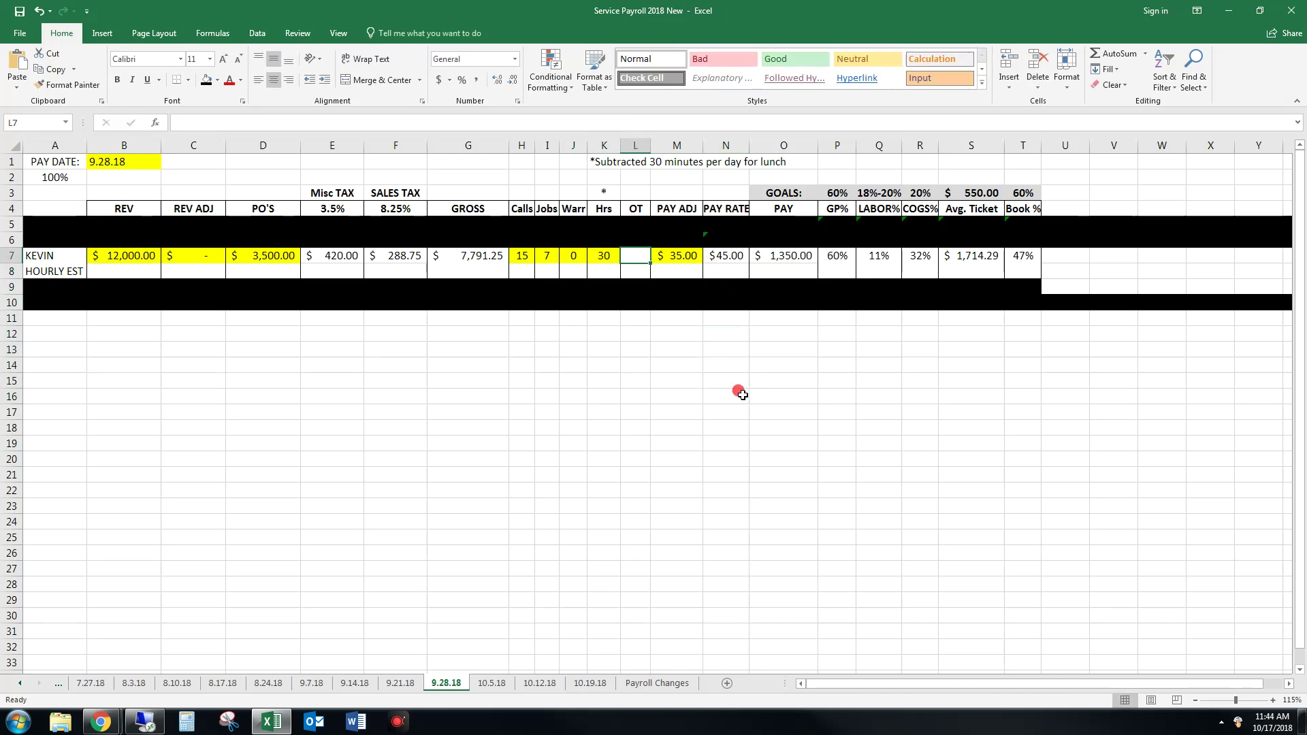